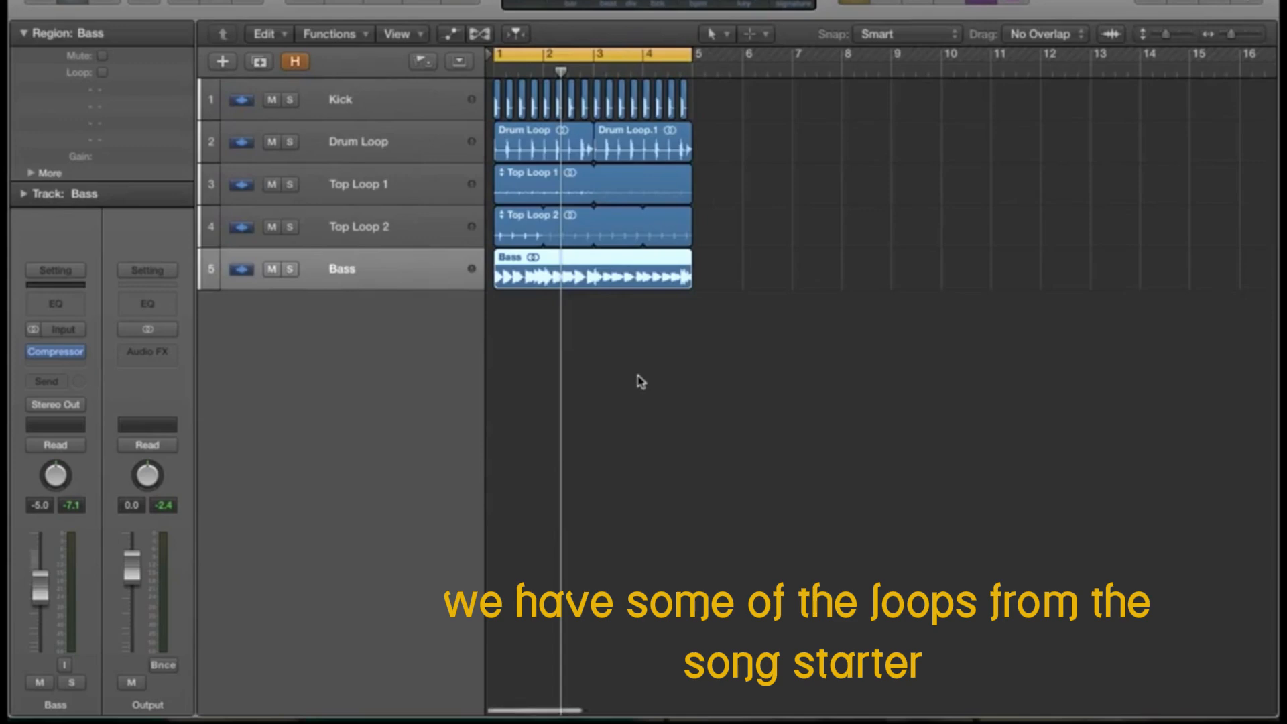
Step: Play back the existing loops, then add one new software instrument track, Inst 3
scroll(641, 381, up, 5)
scroll(617, 392, left, 4)
scroll(617, 392, down, 2)
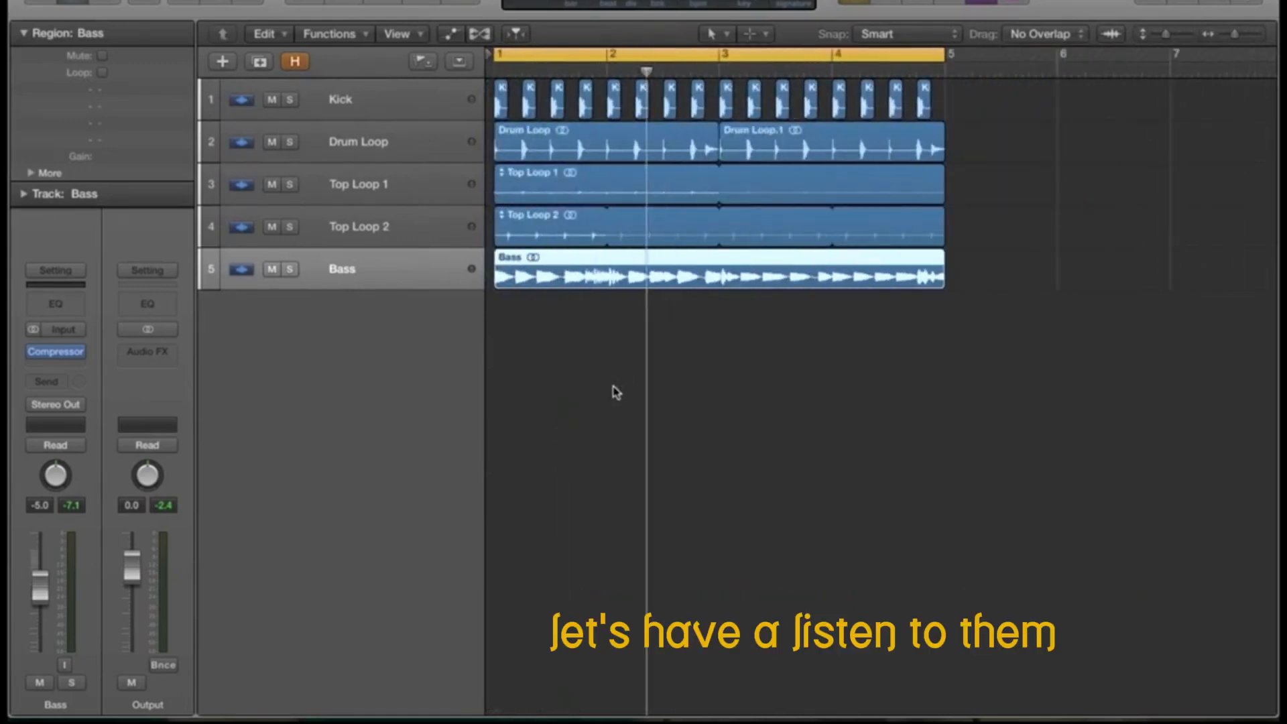
key(space)
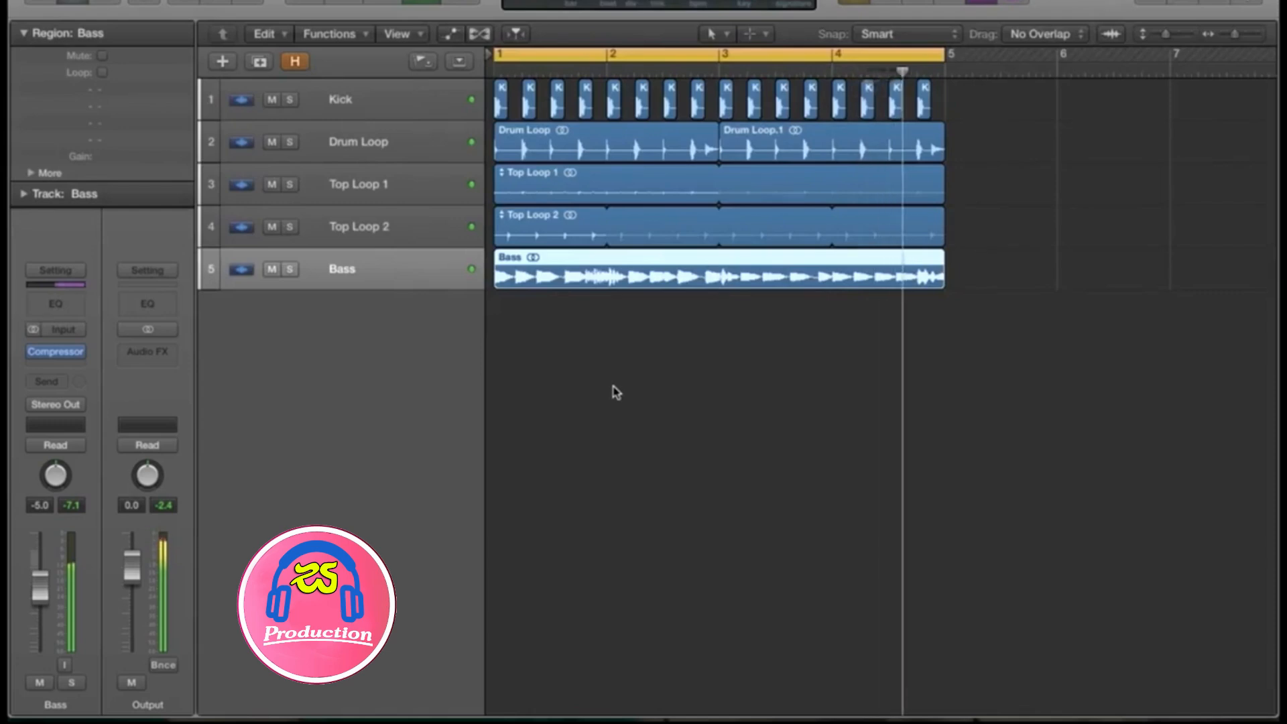
key(space)
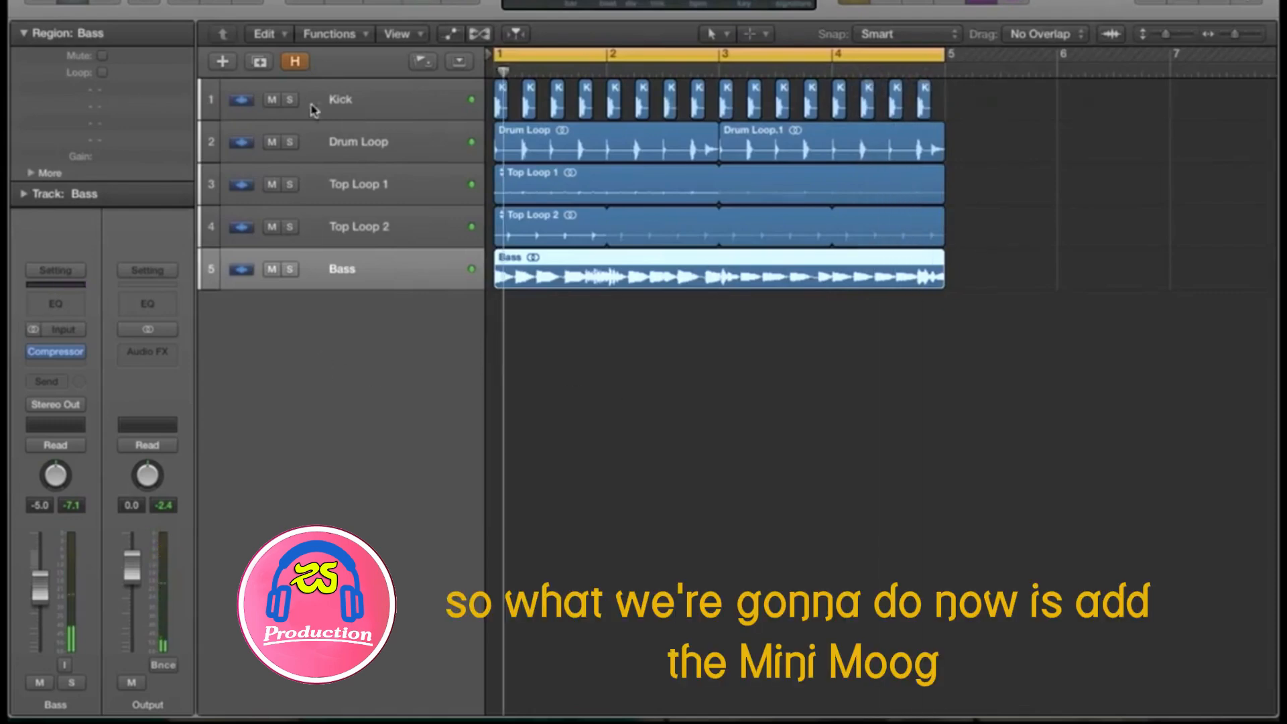
click(223, 61)
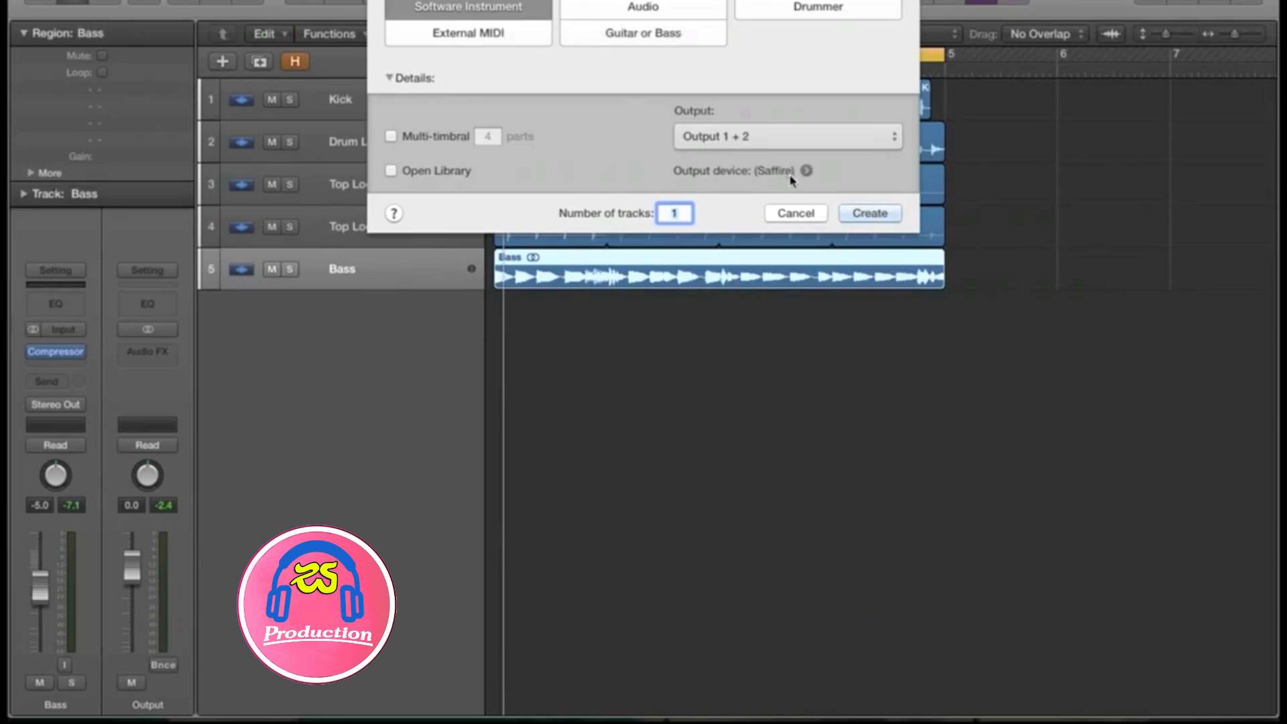
click(870, 213)
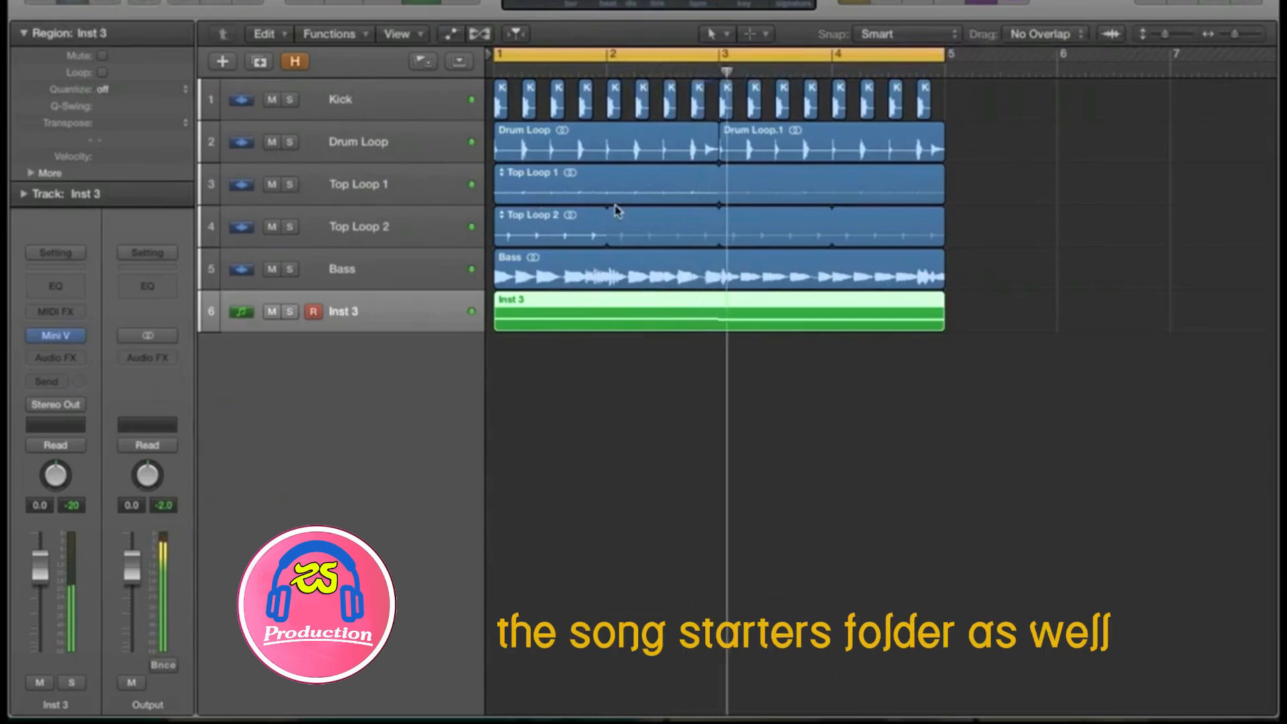
Step: Solo Inst 3 and raise Mini V oscillator 2 by seven semitones with about +0.12% fine tune
key(s)
click(58, 336)
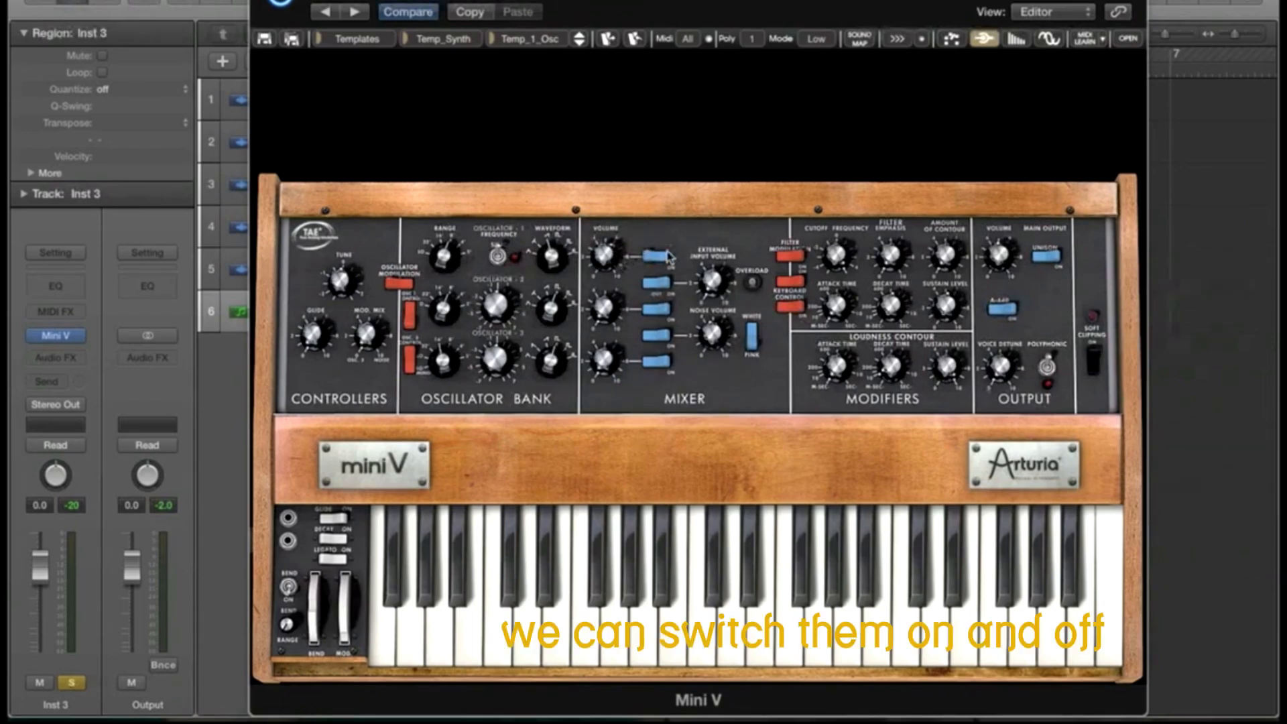
mouse_move(603, 309)
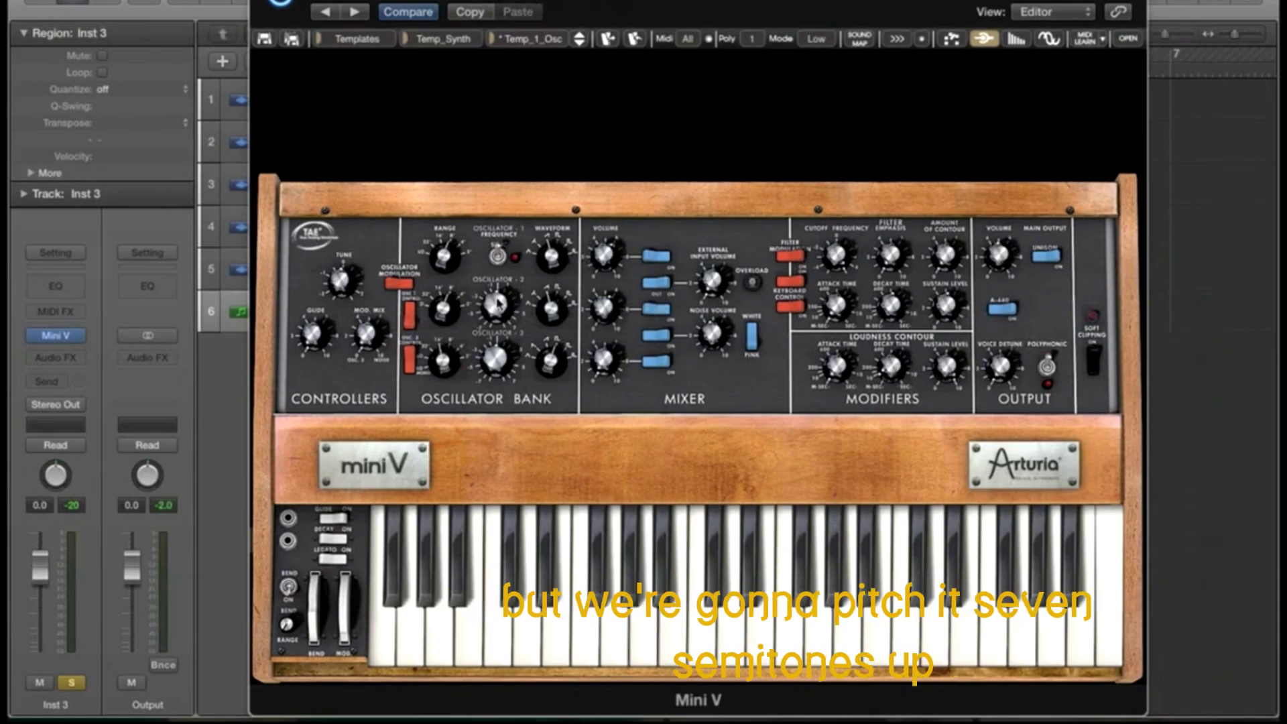
drag(498, 301, 498, 272)
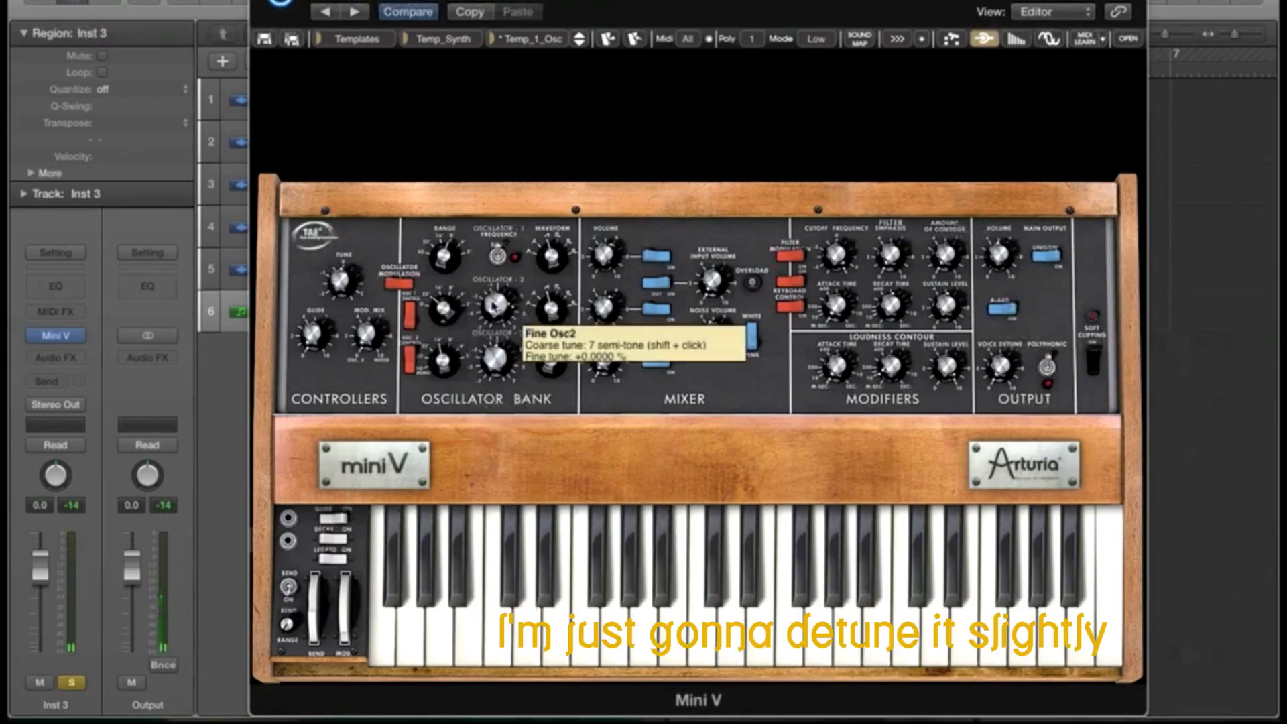
drag(494, 307, 491, 296)
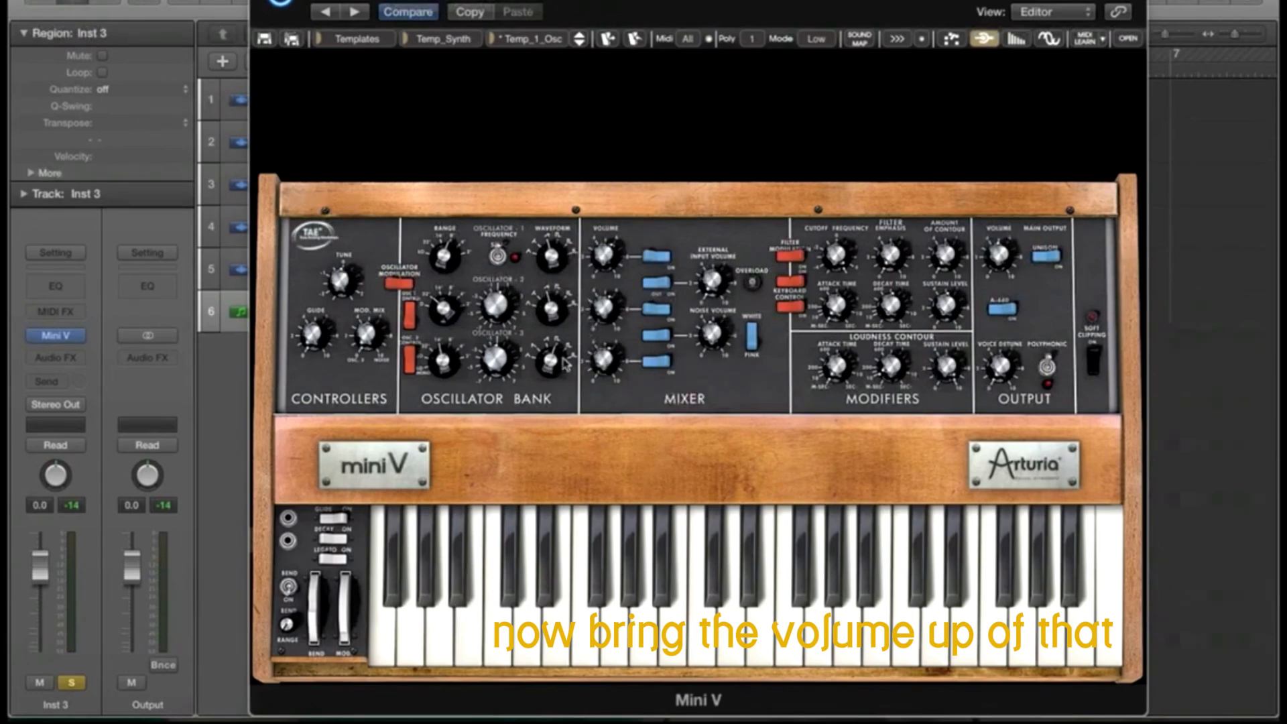
Step: Turn Mini V's oscillator 3 waveform knob from square to wide rectangular
drag(550, 343, 551, 337)
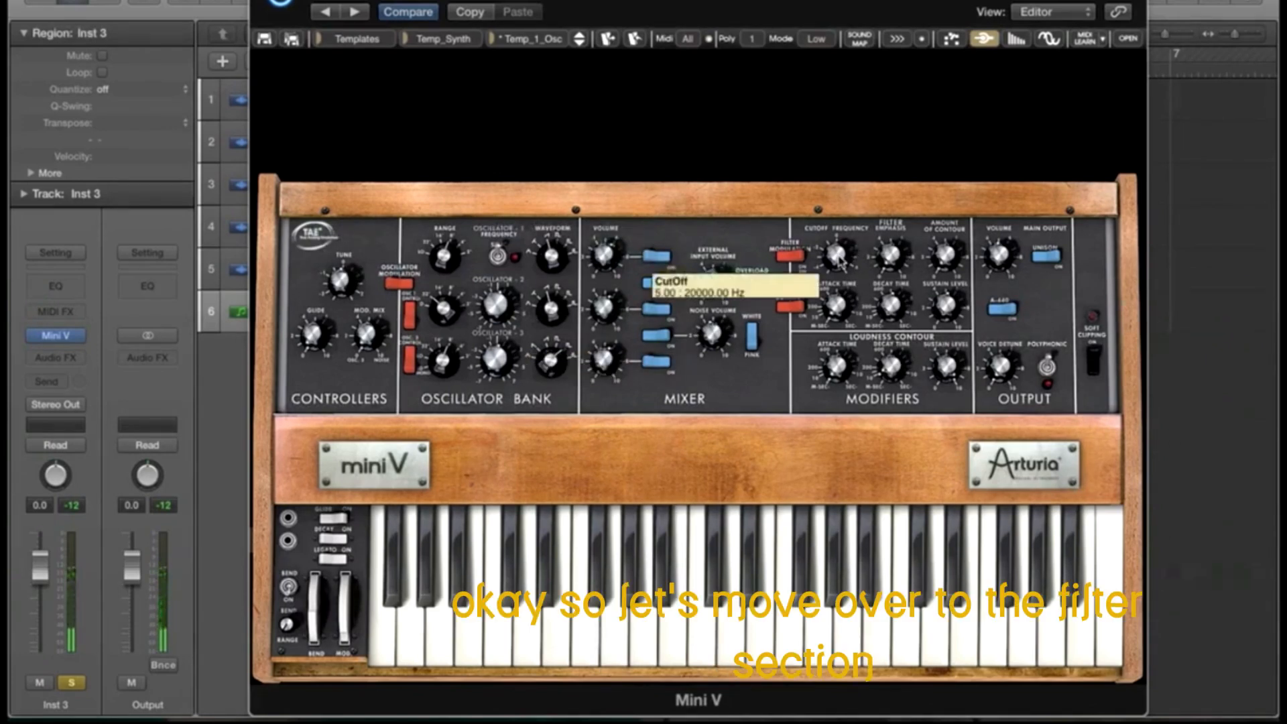
Step: Lower the filter cutoff to about 152 Hz and raise contour amount to about 39%
drag(839, 255, 840, 348)
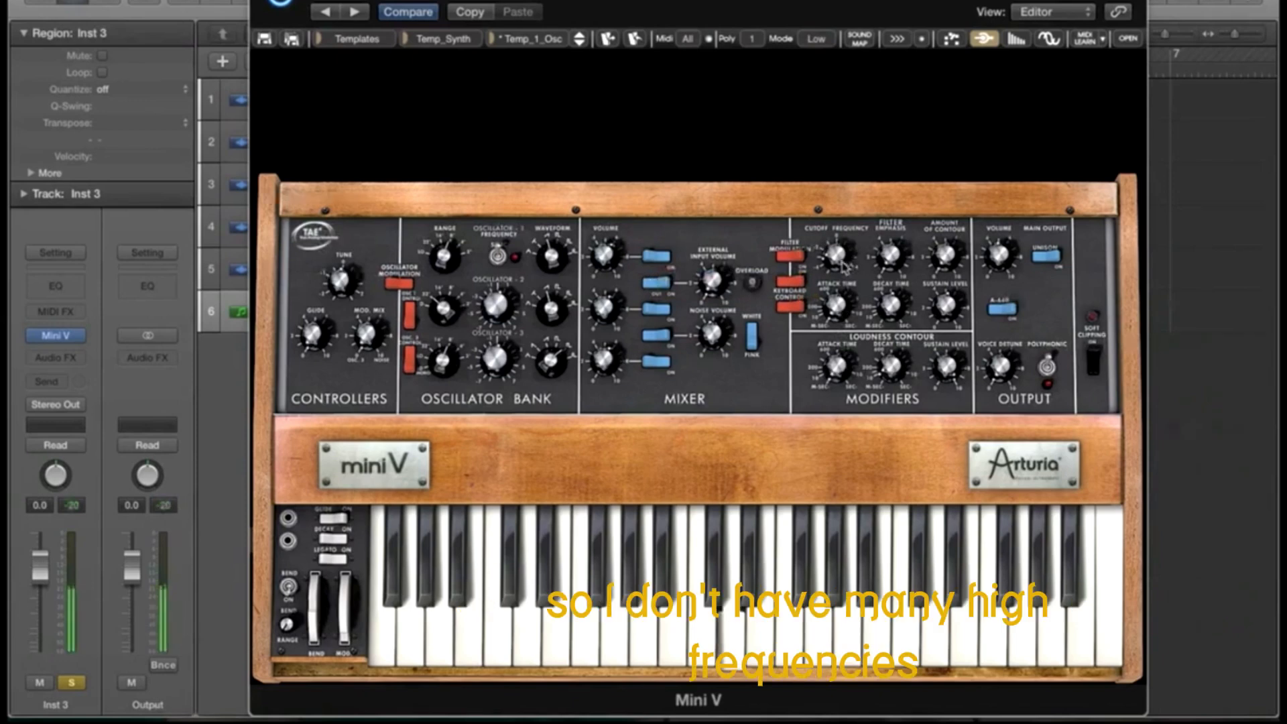
drag(837, 265, 872, 202)
drag(946, 255, 939, 211)
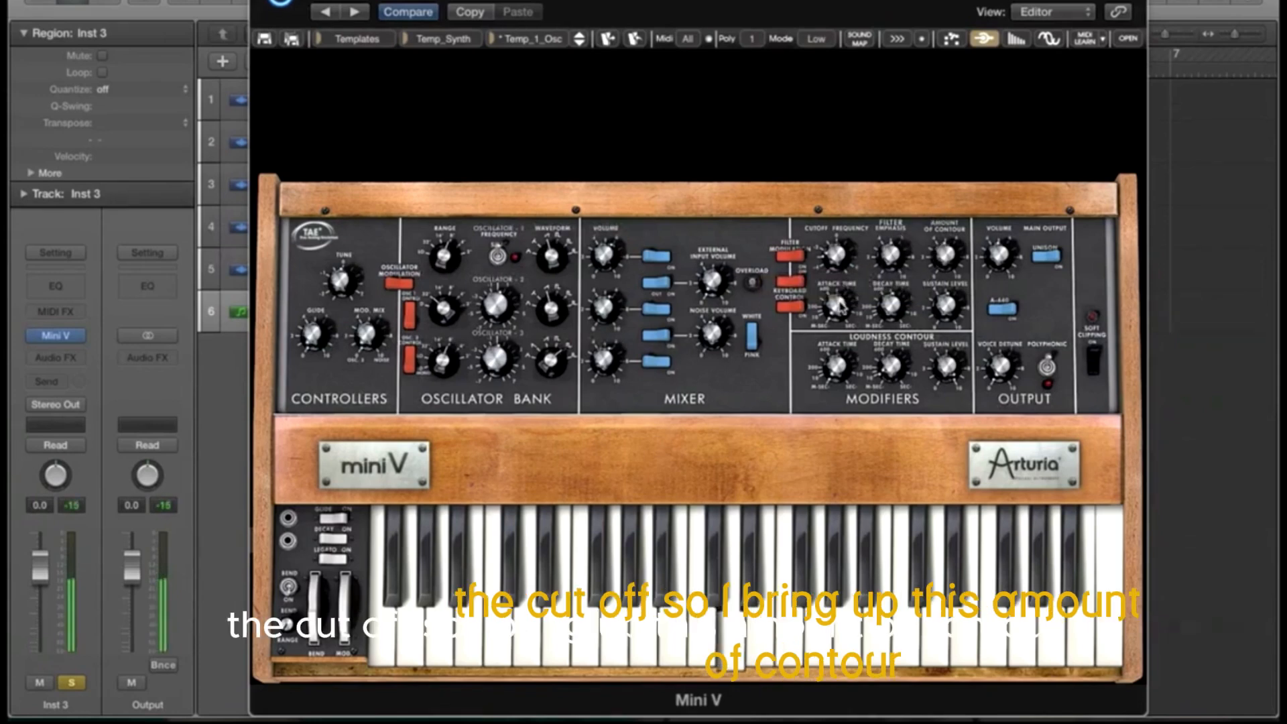
Step: Set the filter attack to about 6 ms, shorten the decay, and adjust the sustain
mouse_move(839, 301)
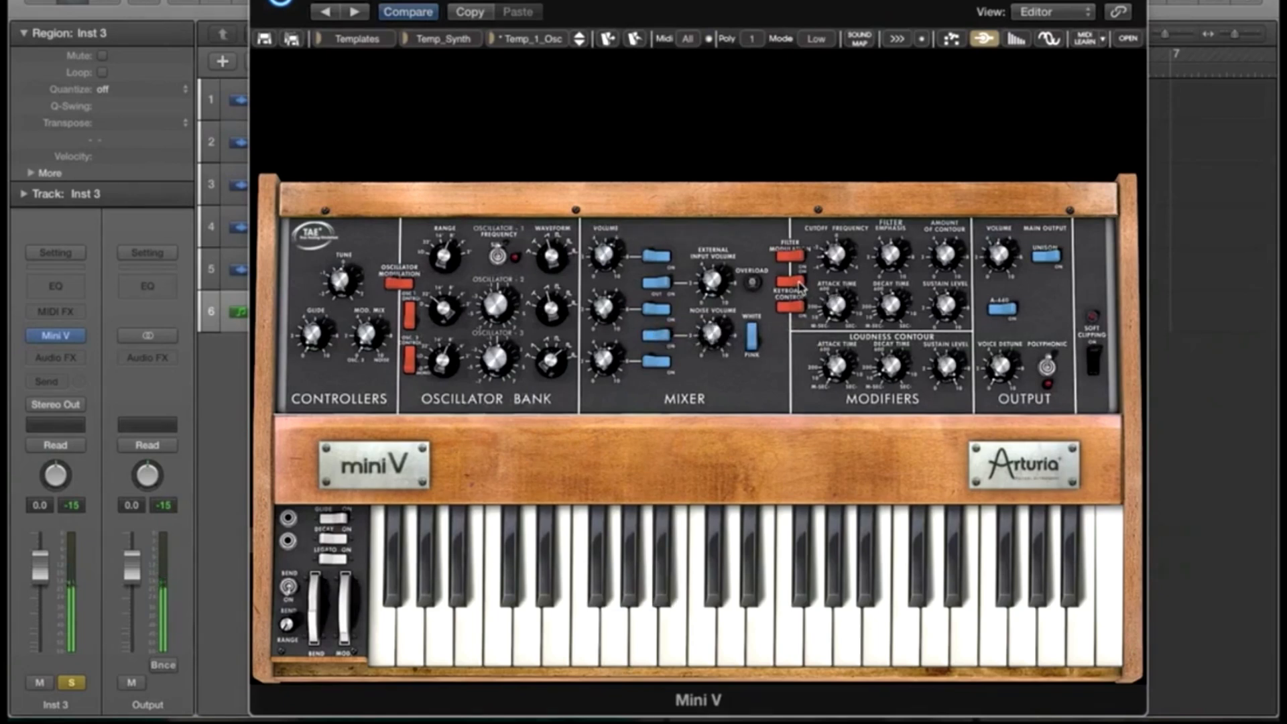
drag(838, 307, 827, 275)
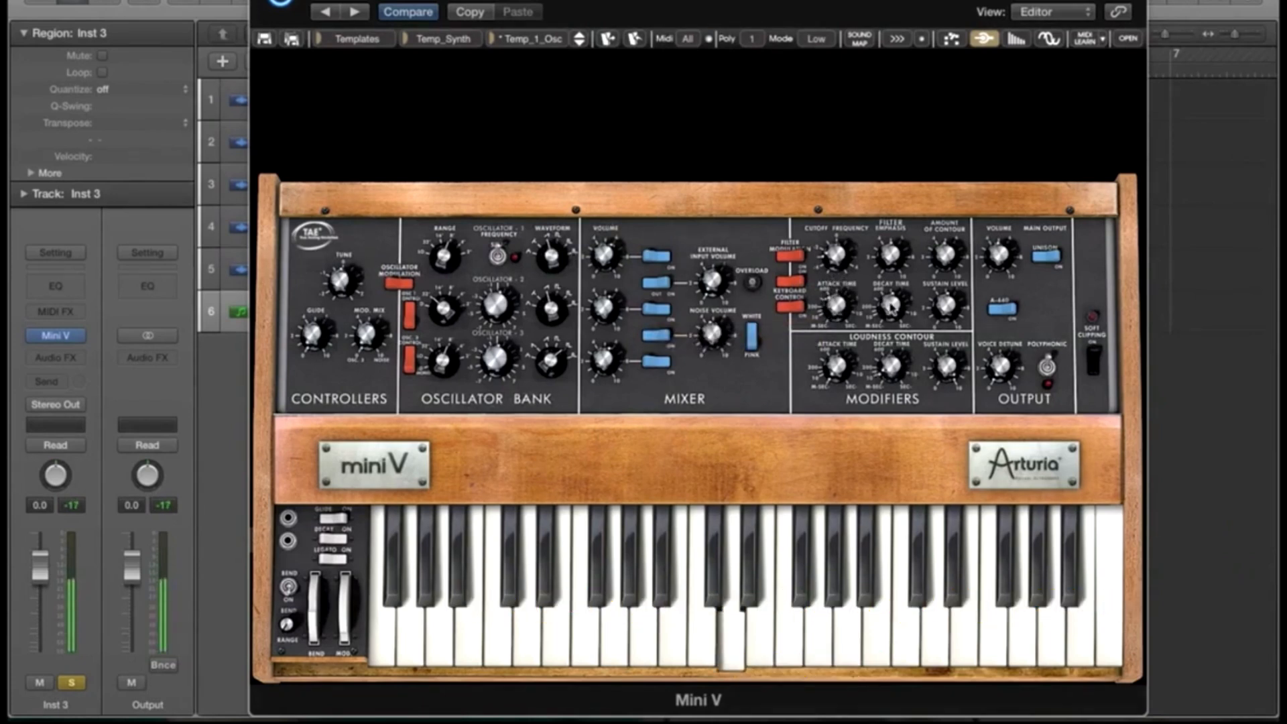
drag(890, 302, 945, 316)
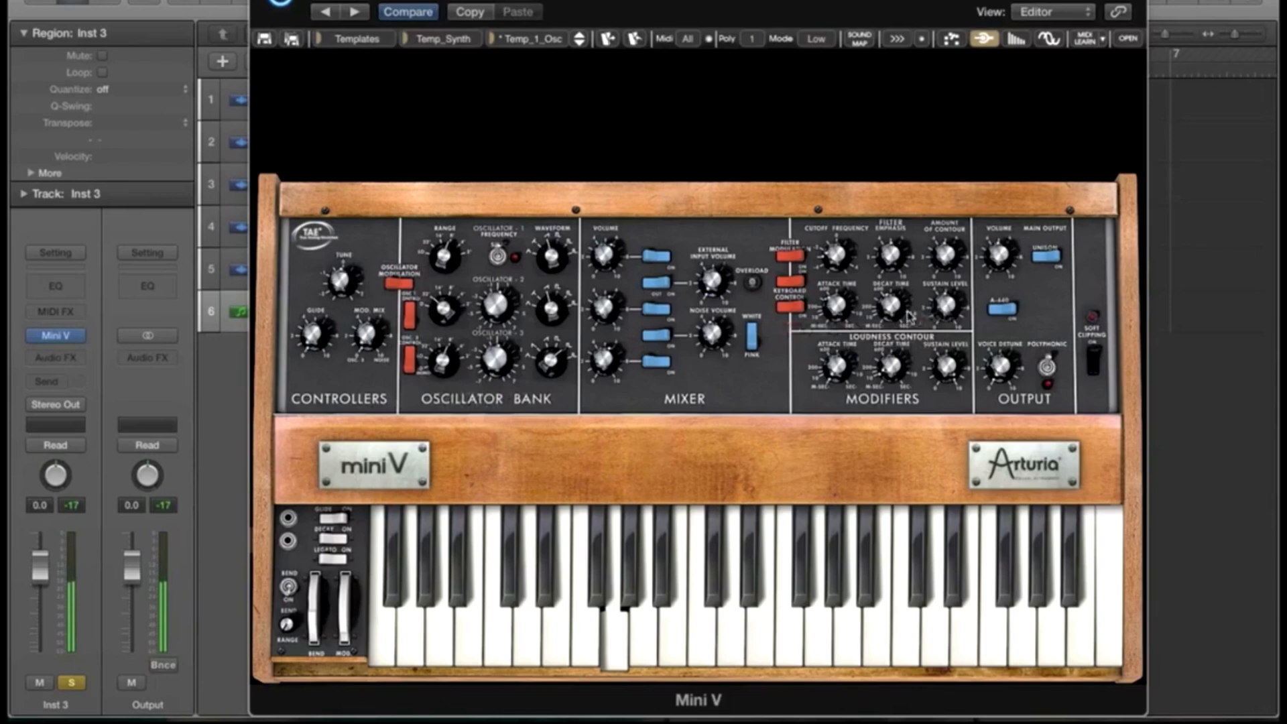
drag(839, 371, 942, 350)
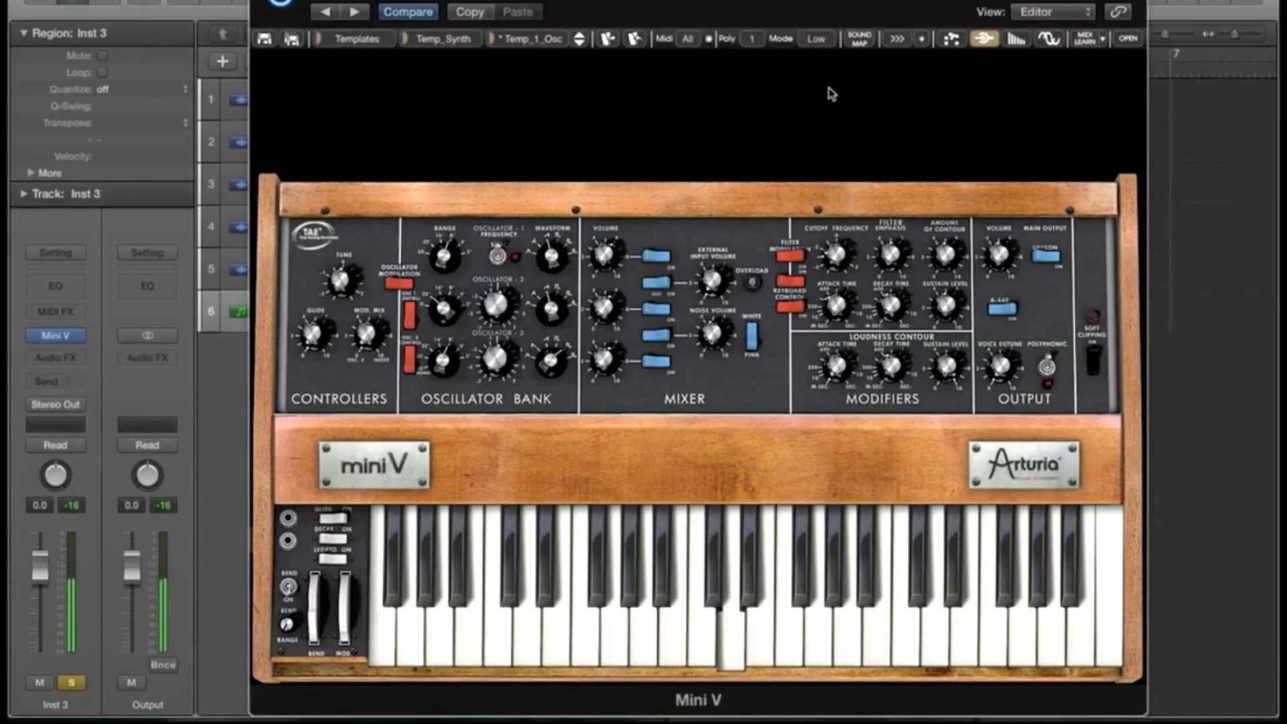
Step: Set Mini V polyphony to 4 voices, stop playback and close the synth window
click(752, 42)
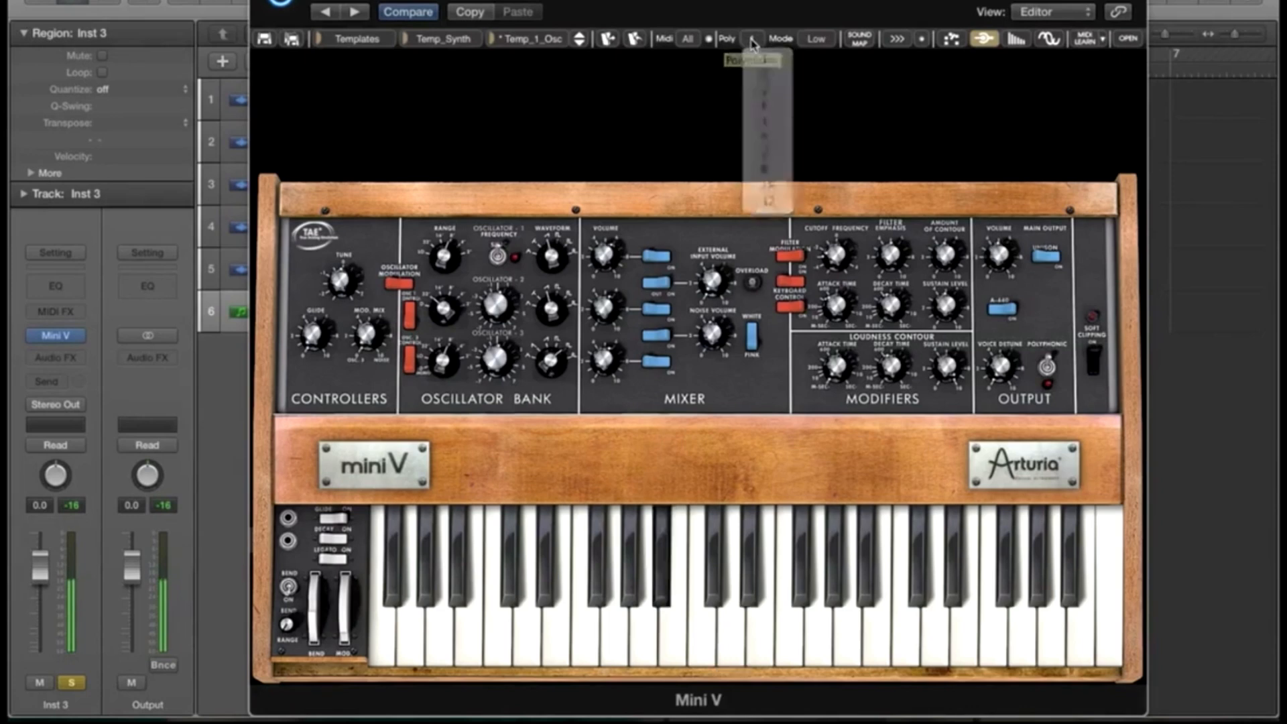
click(776, 109)
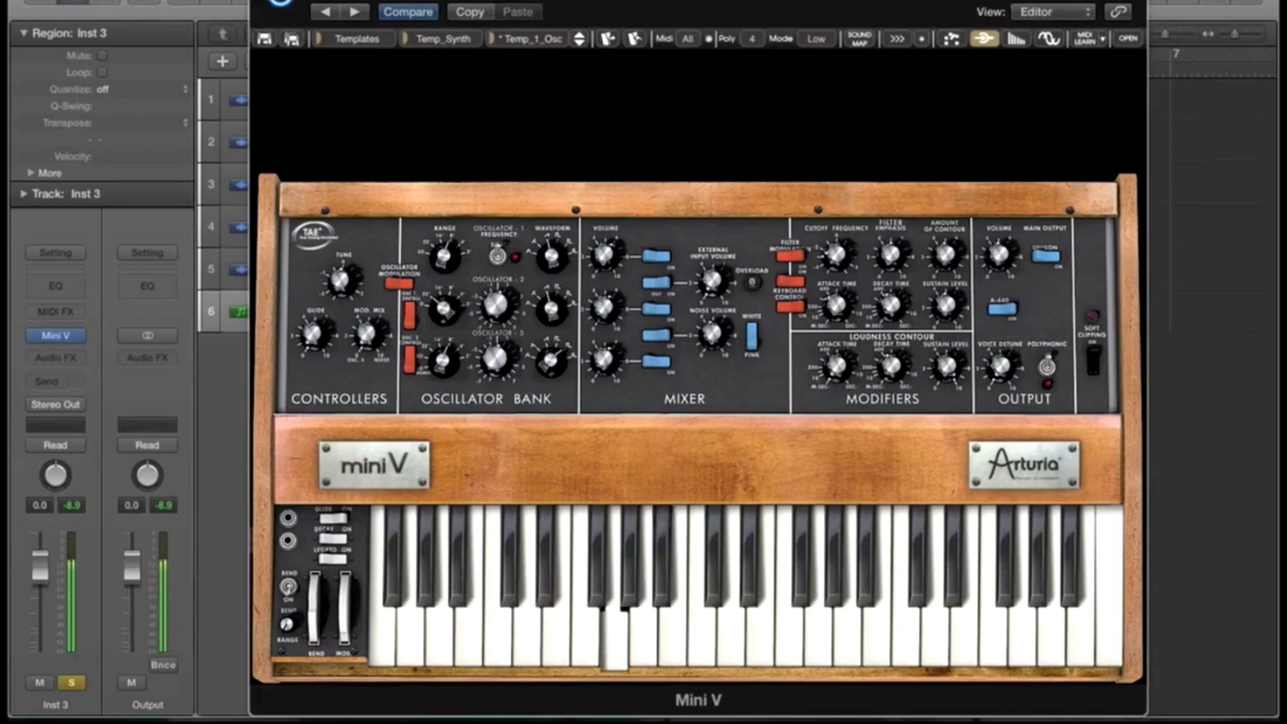
key(space)
key(super+w)
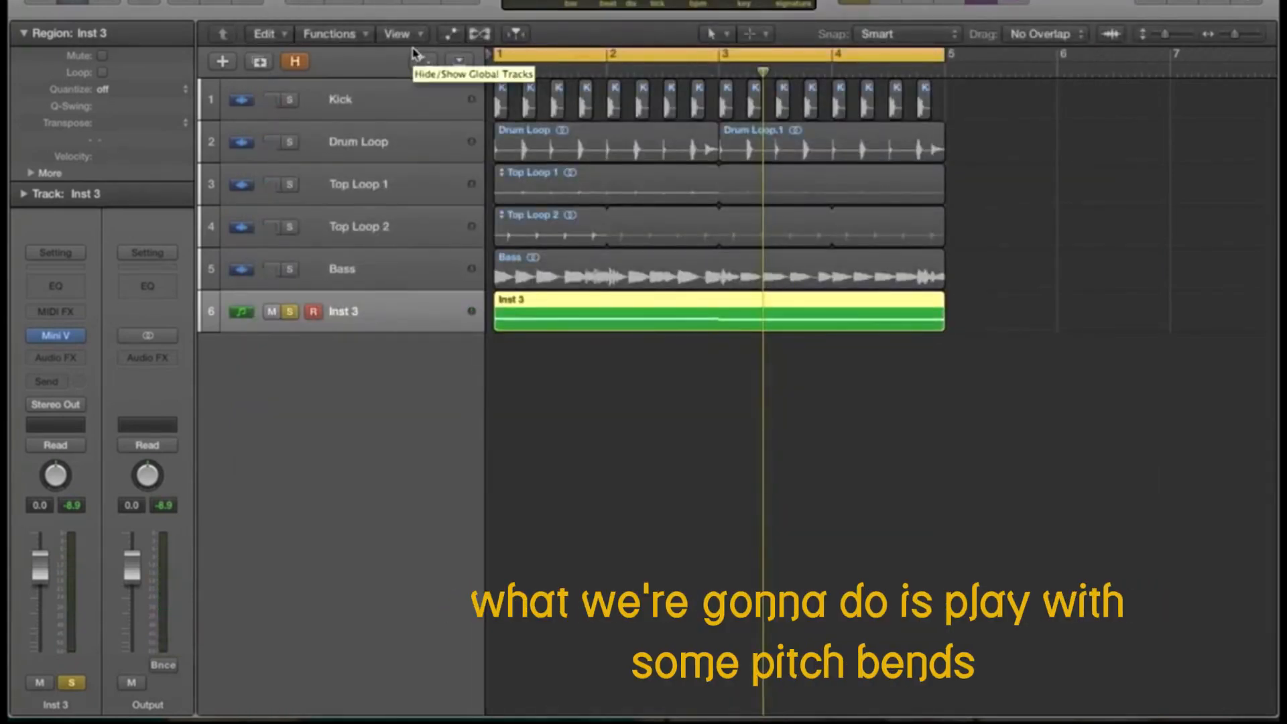
Step: In Inst 3's Piano Roll, draw a pitch-bend ramp from -64 to 0 at the region start
double_click(532, 308)
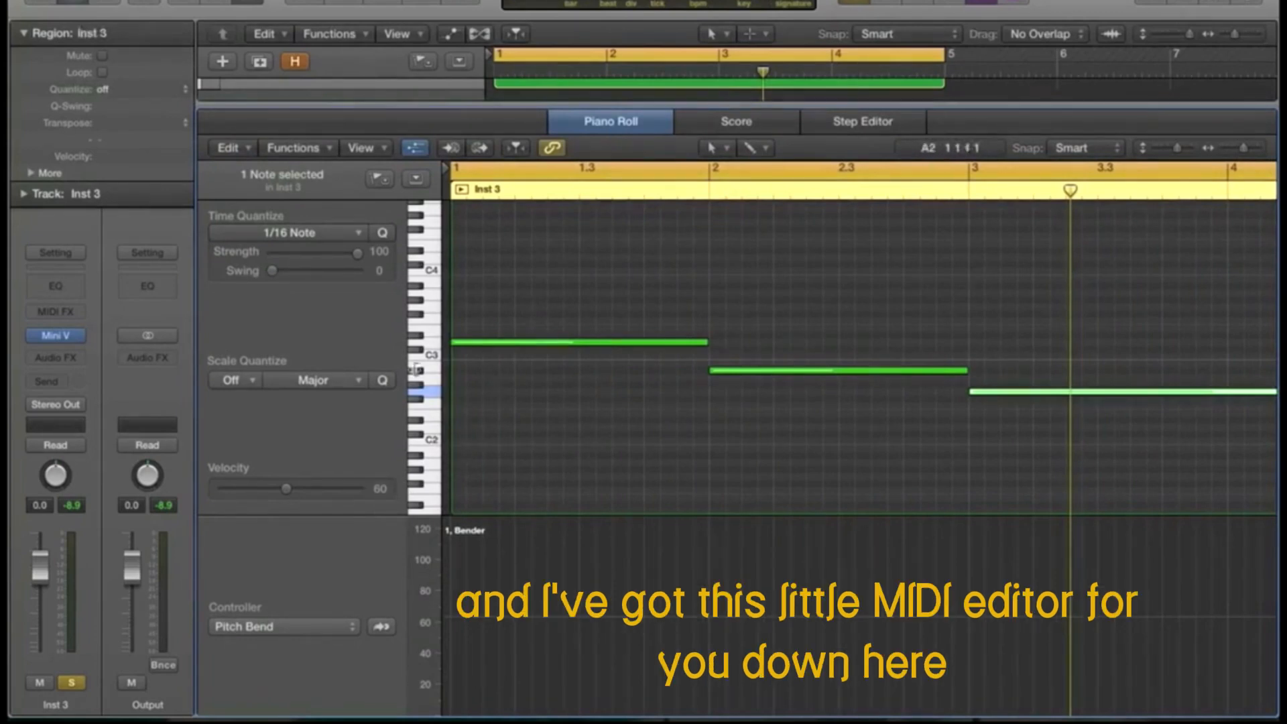
click(517, 622)
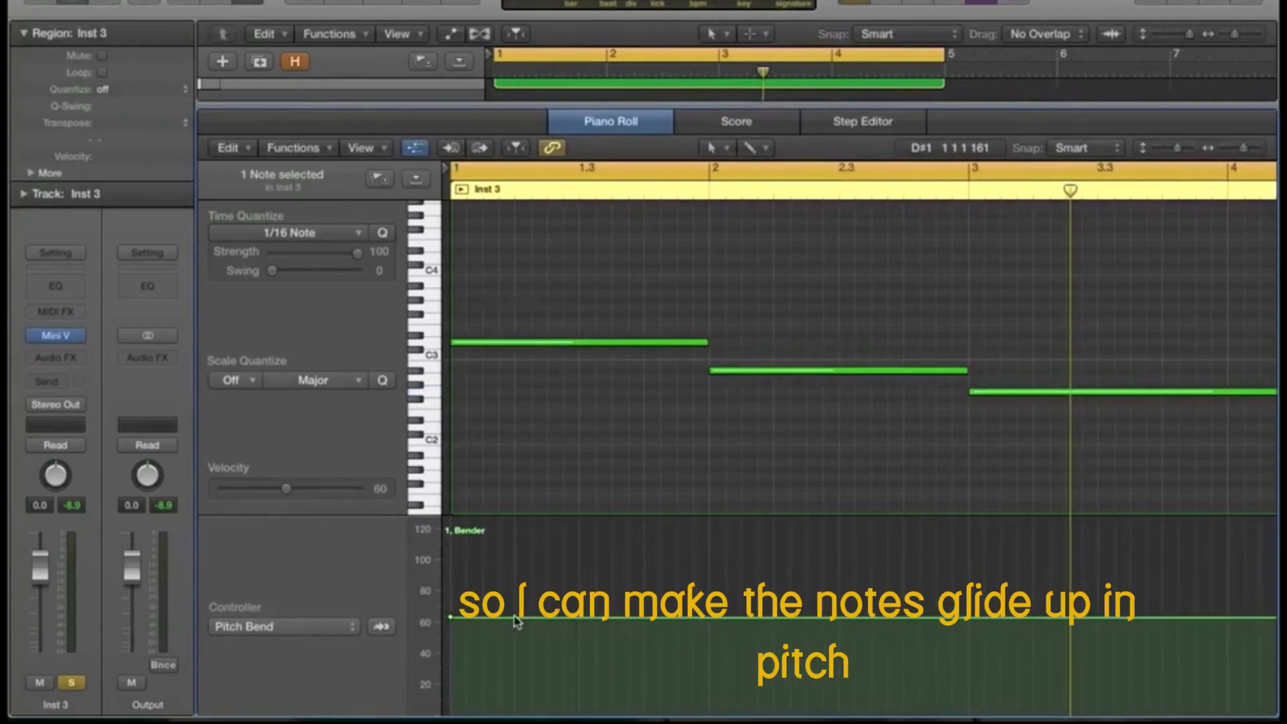
click(514, 616)
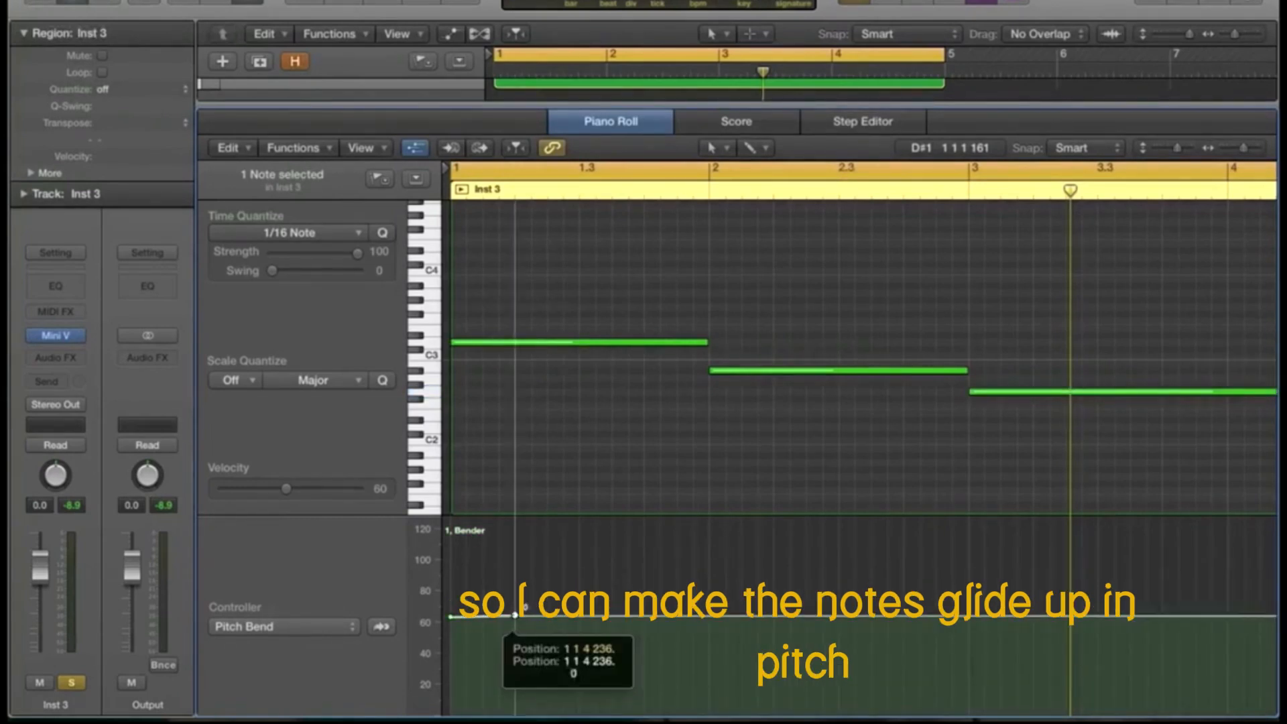
drag(453, 622, 452, 715)
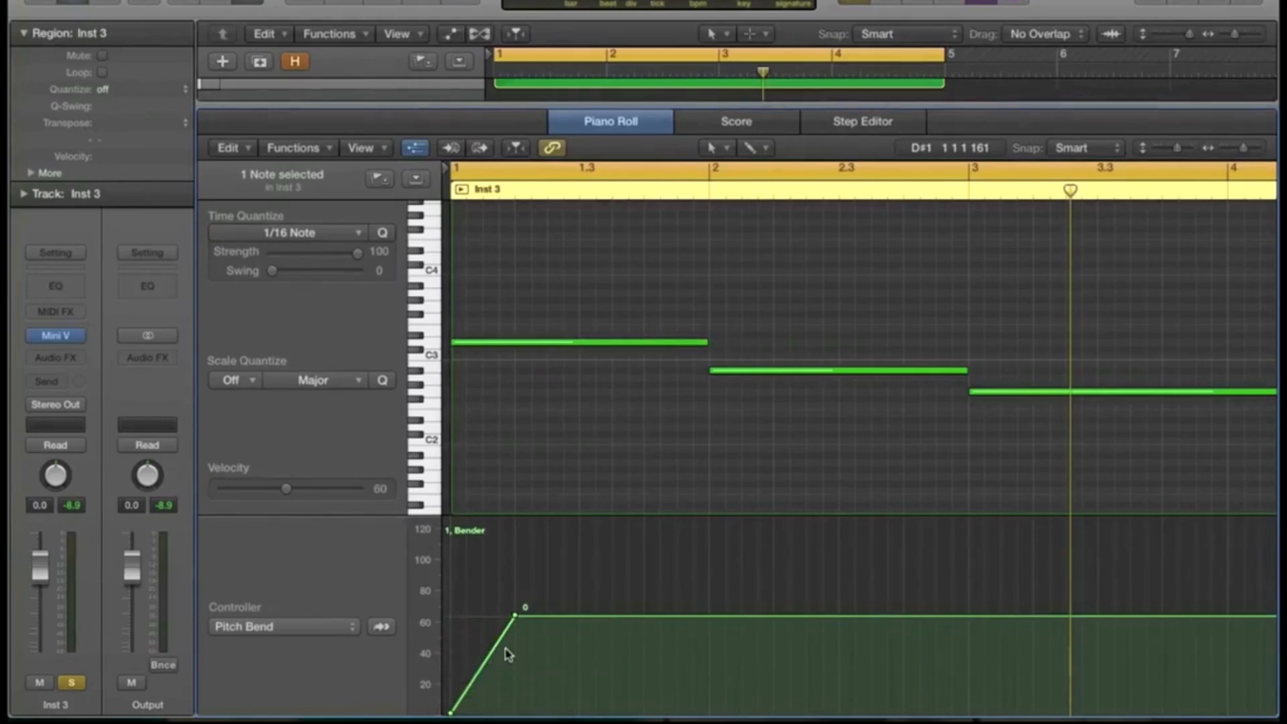
key(space)
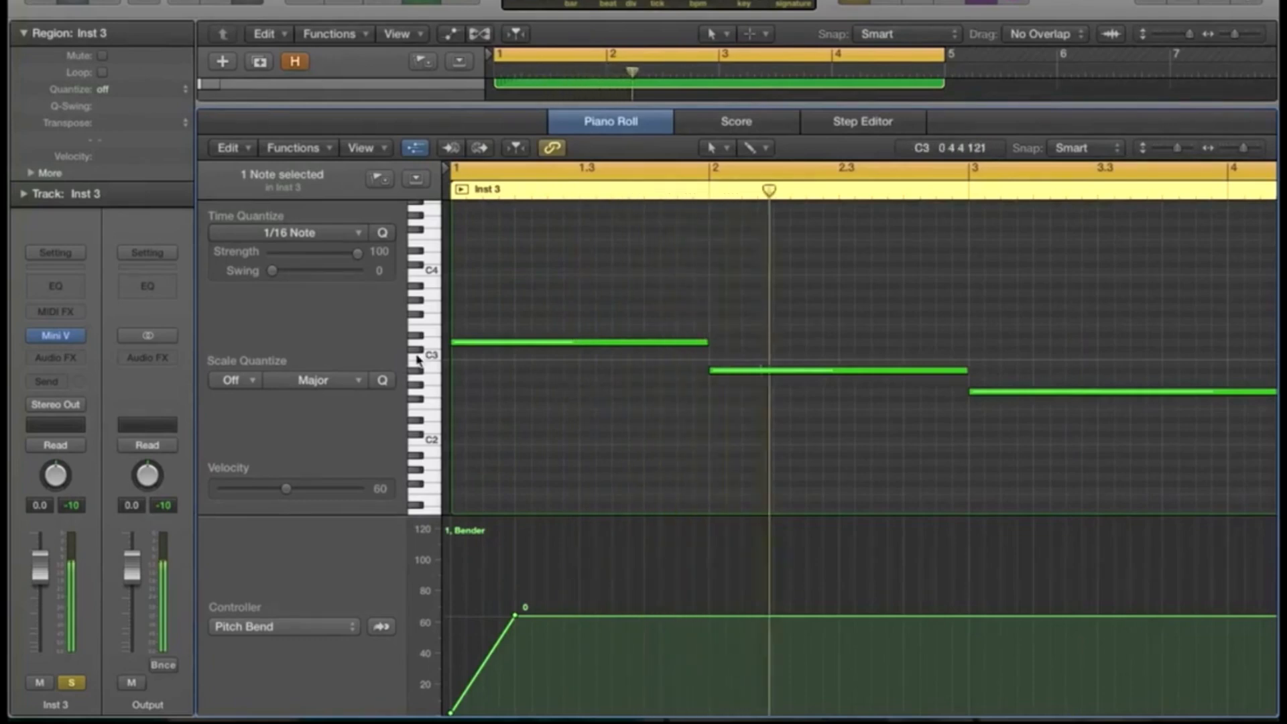
click(66, 338)
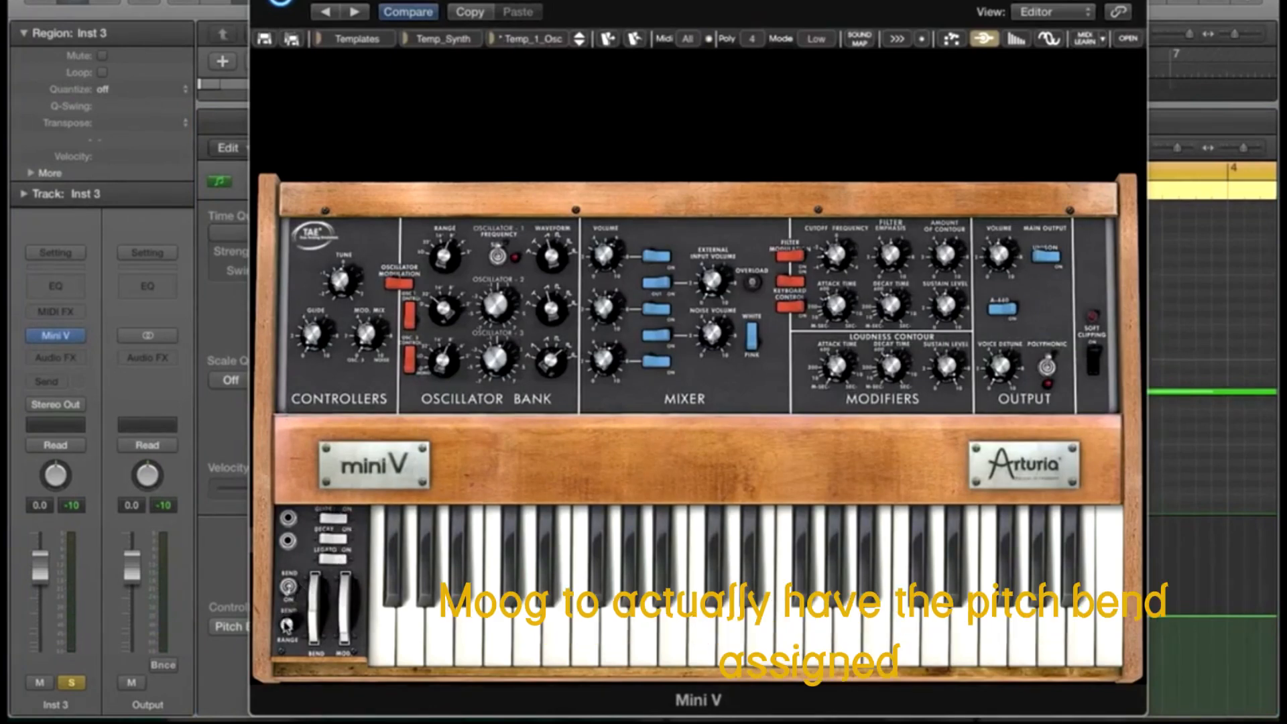
Step: Set Mini V's bend range to 2 semitones, close it, and play to hear the bend
mouse_move(286, 625)
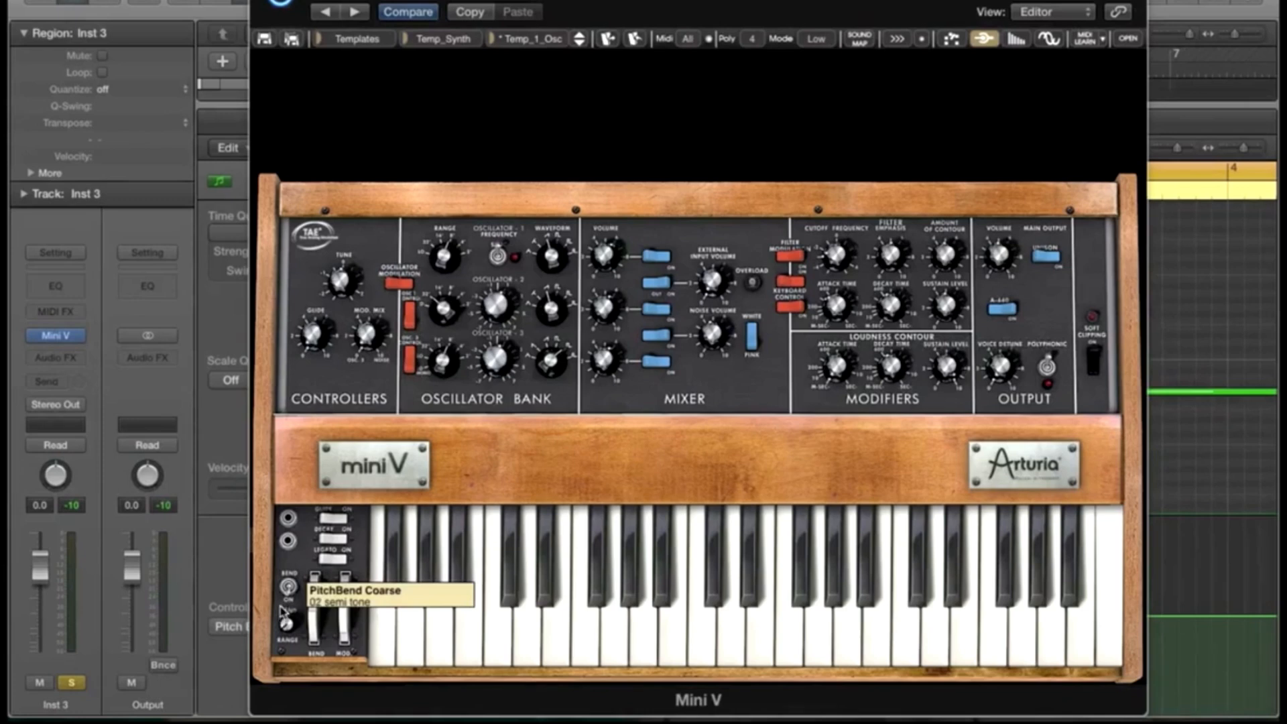
click(260, 1)
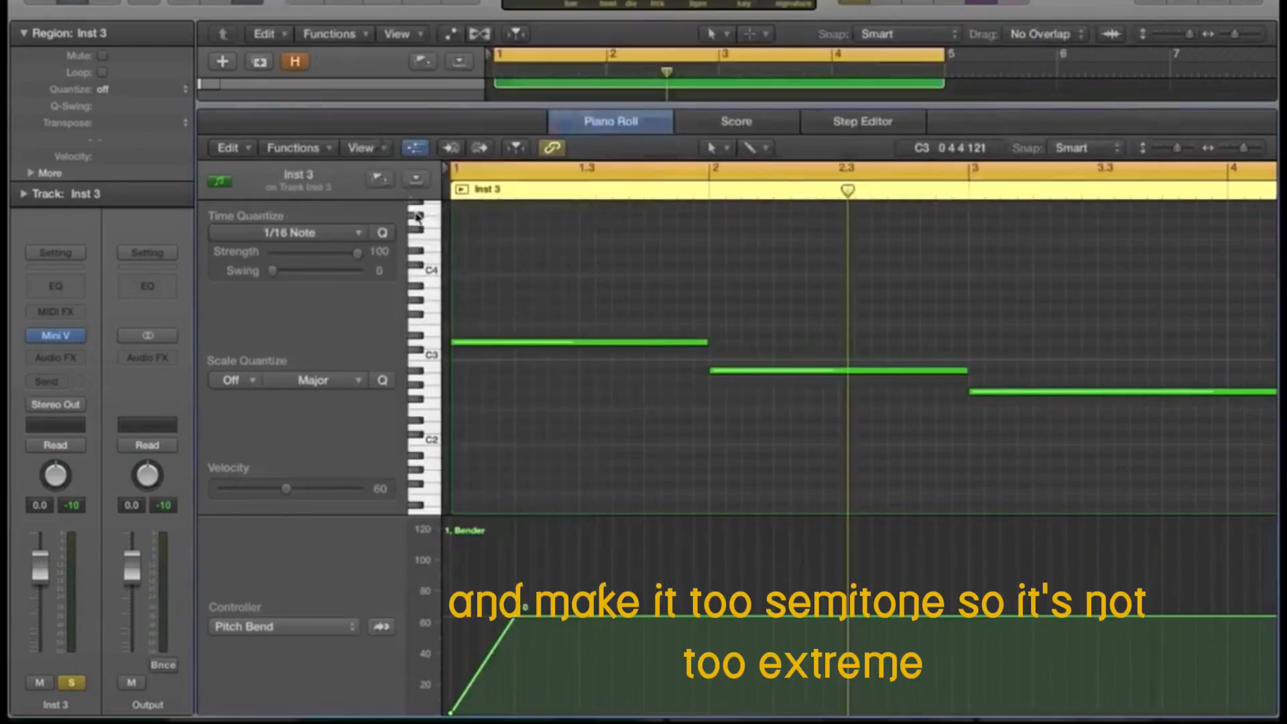
key(space)
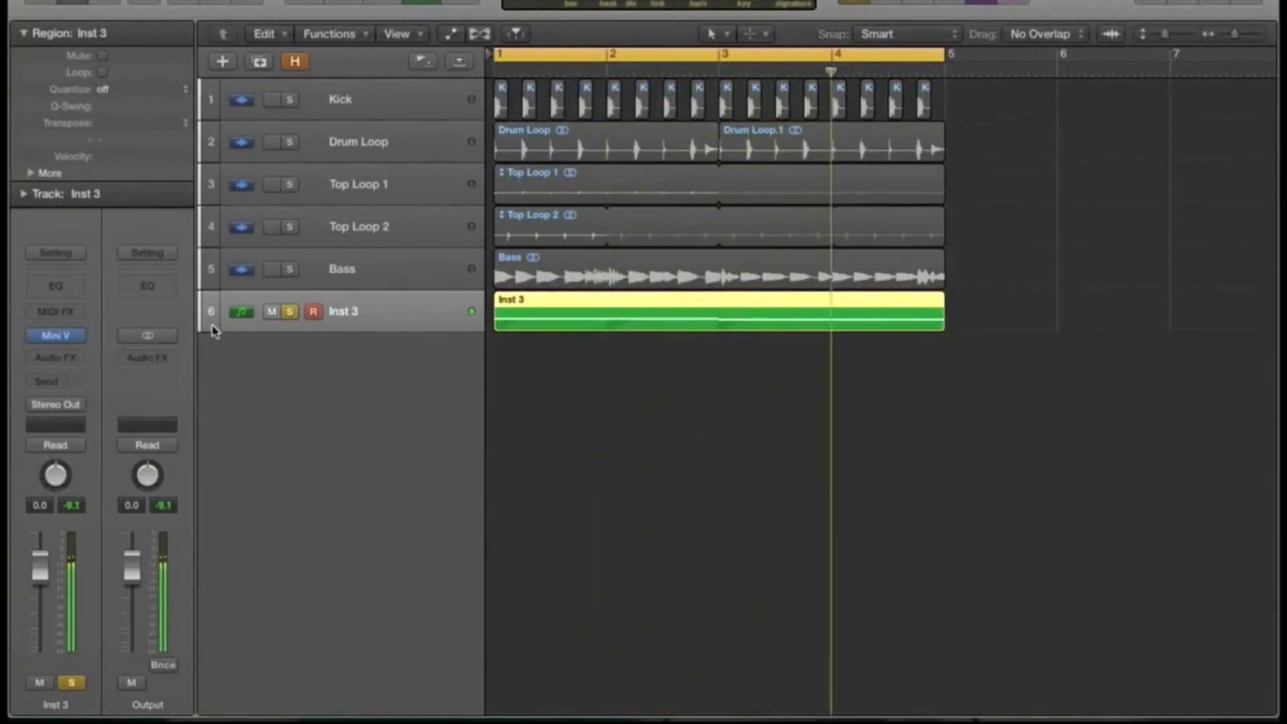
Step: Enlarge the Inst 3 track and send it to Bus 2 at about -28
key(space)
drag(209, 328, 210, 403)
click(61, 383)
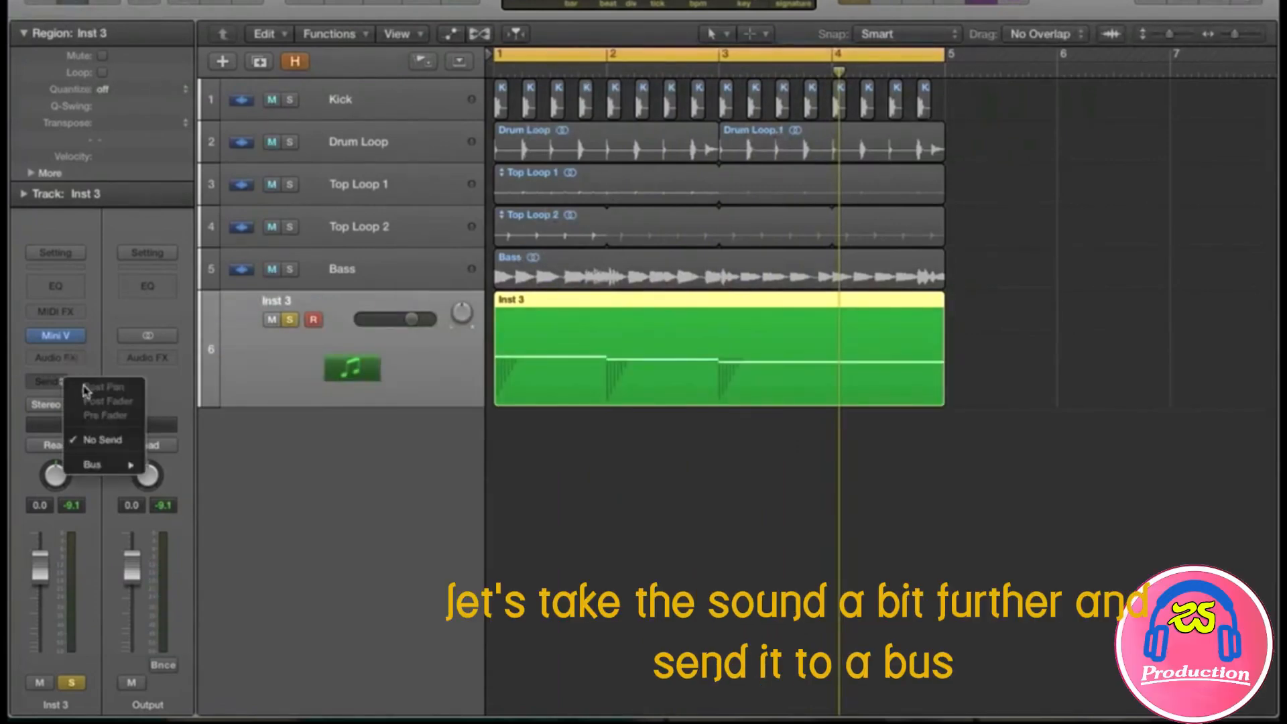
mouse_move(101, 465)
click(179, 479)
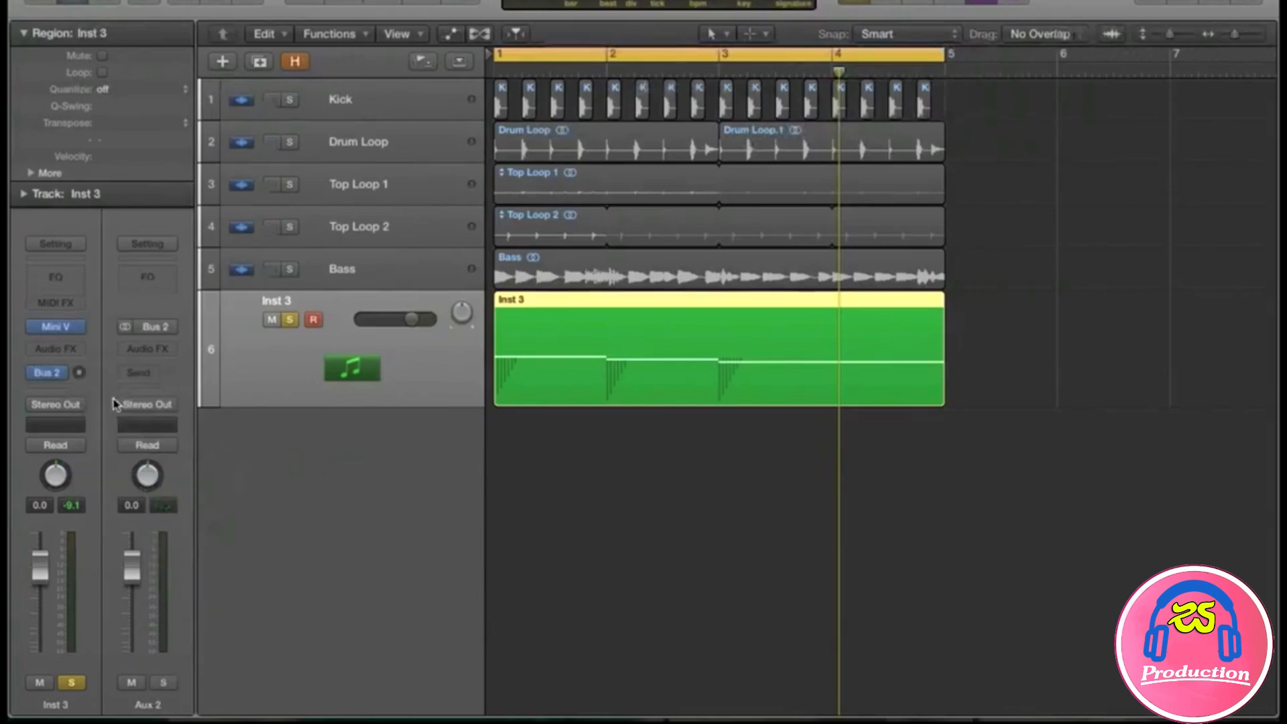
drag(79, 374, 79, 358)
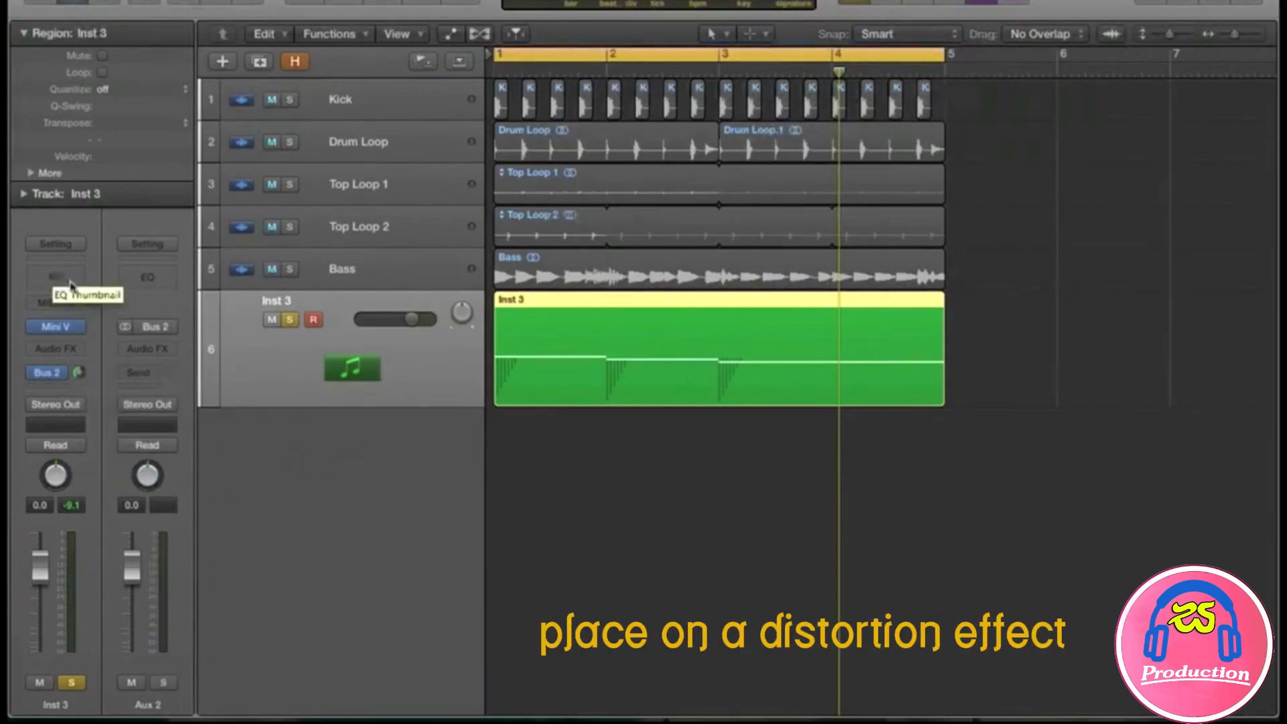
Step: Insert a stereo Amp Designer on the Aux 2 channel
click(150, 348)
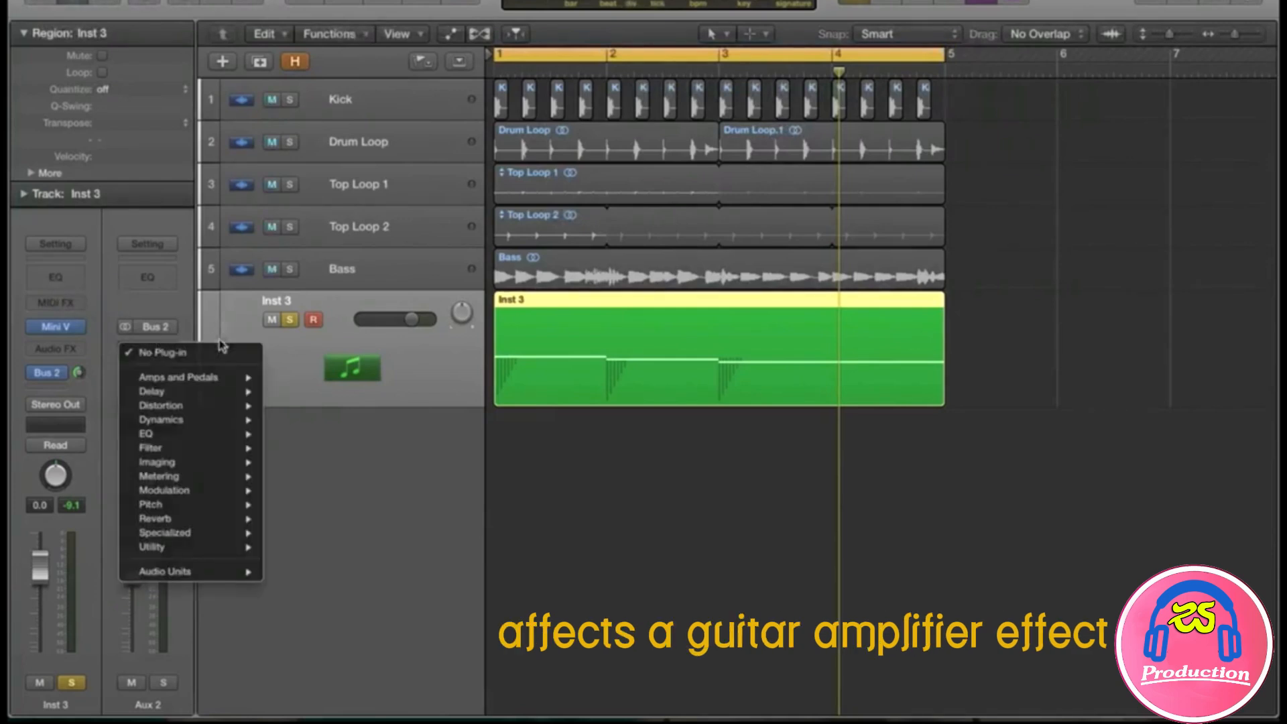
mouse_move(221, 380)
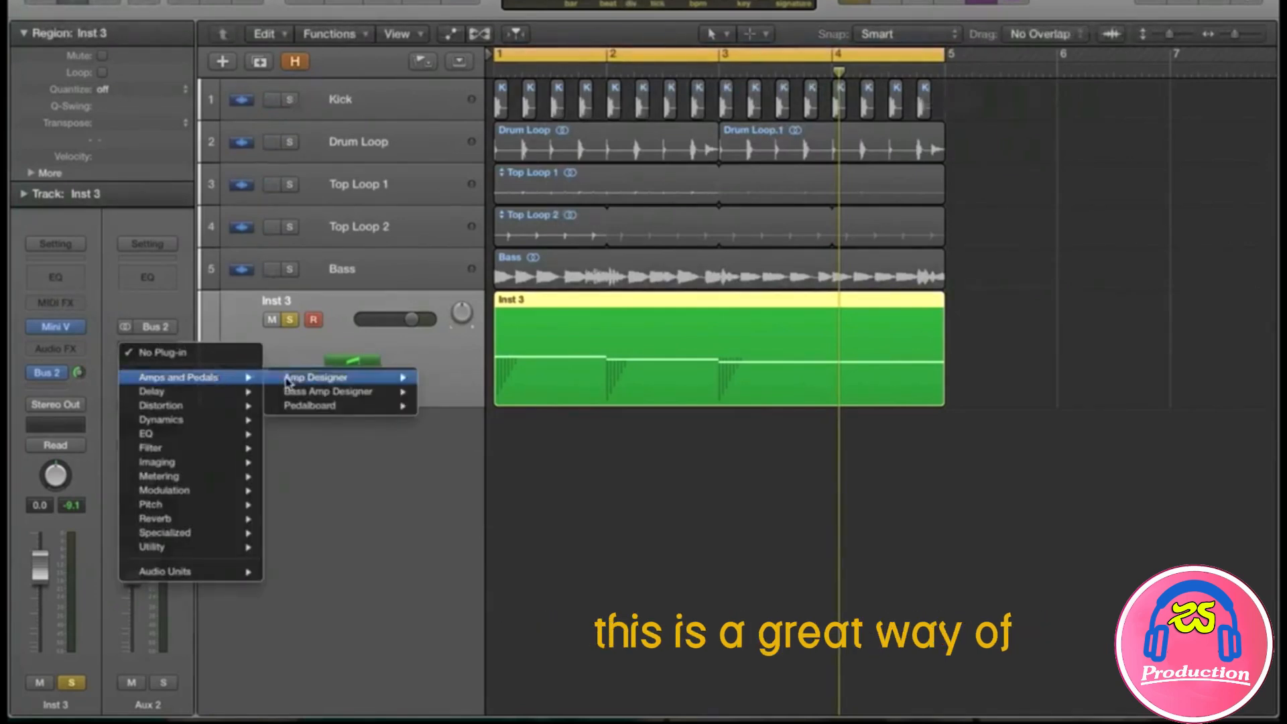
mouse_move(297, 384)
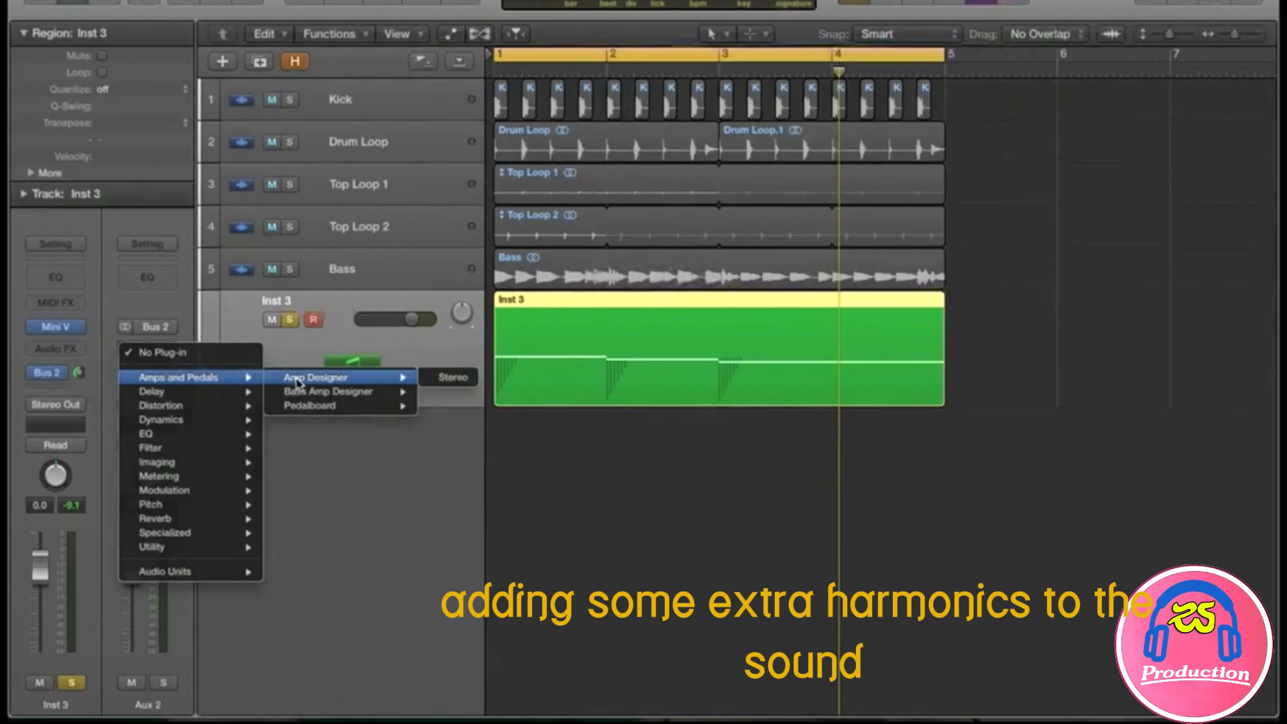
click(435, 380)
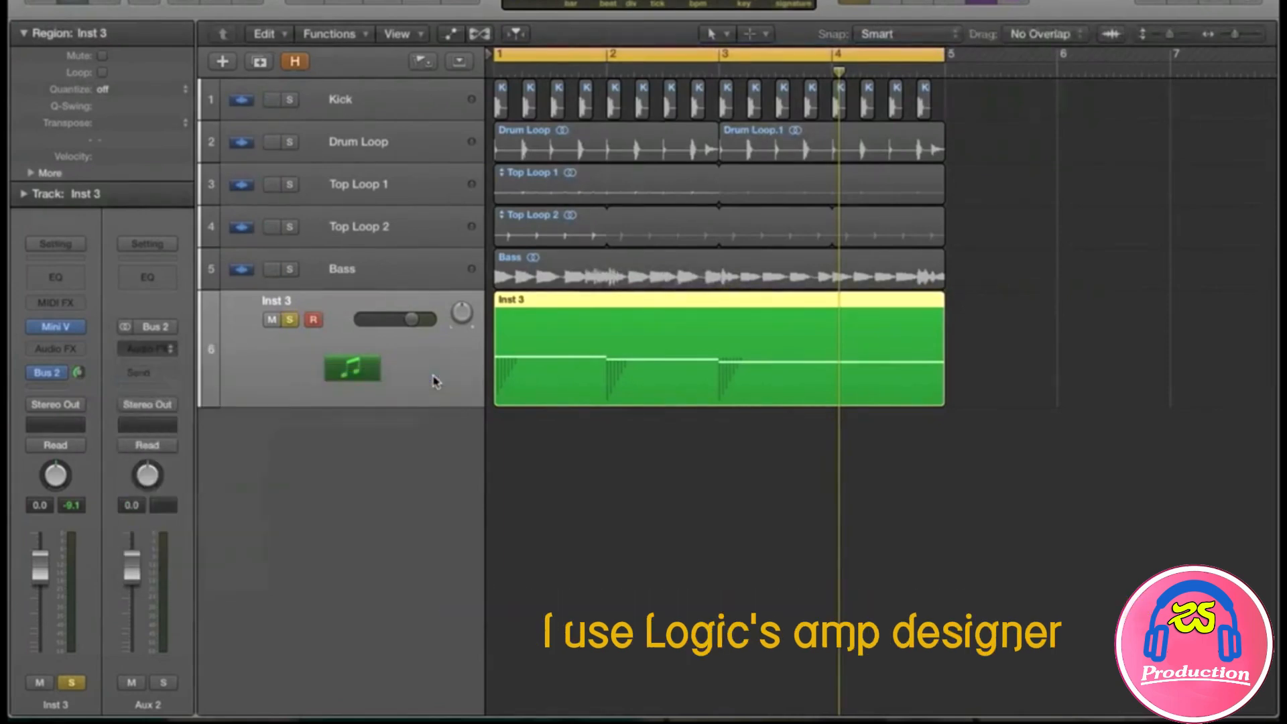
click(297, 24)
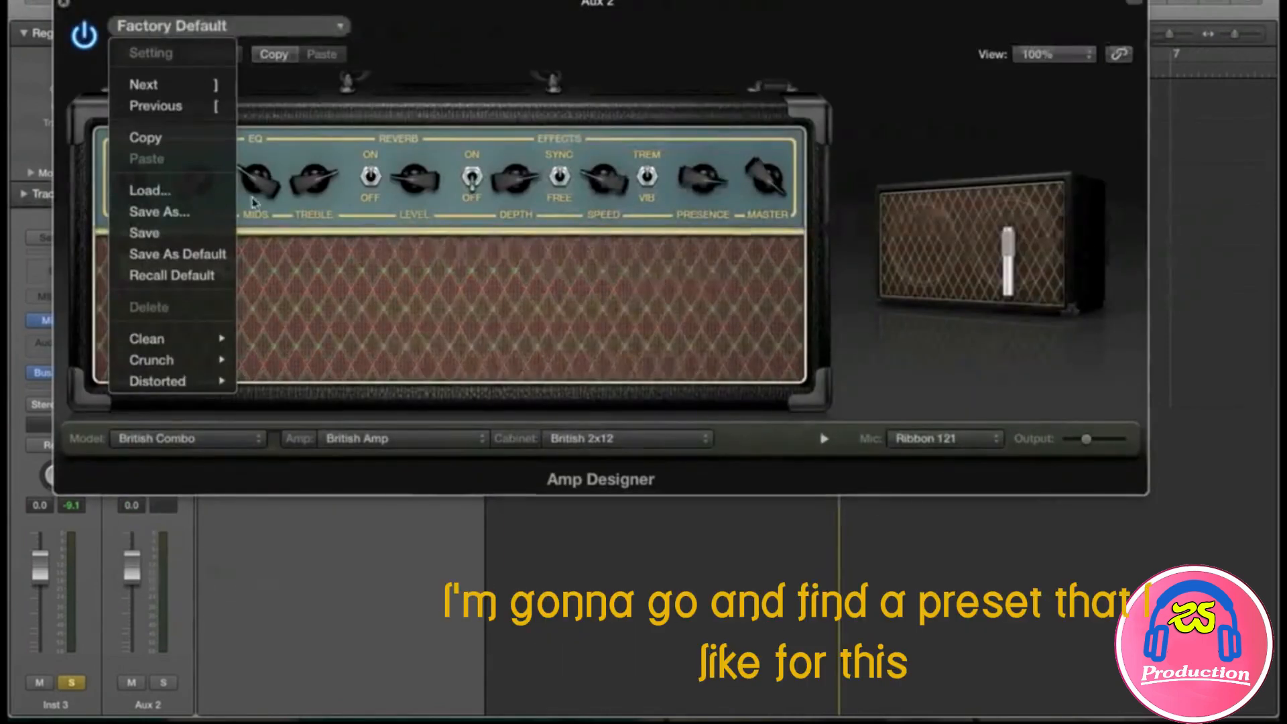
Step: Load the Clean Jazz Fat amp preset and start playback to hear it
mouse_move(191, 359)
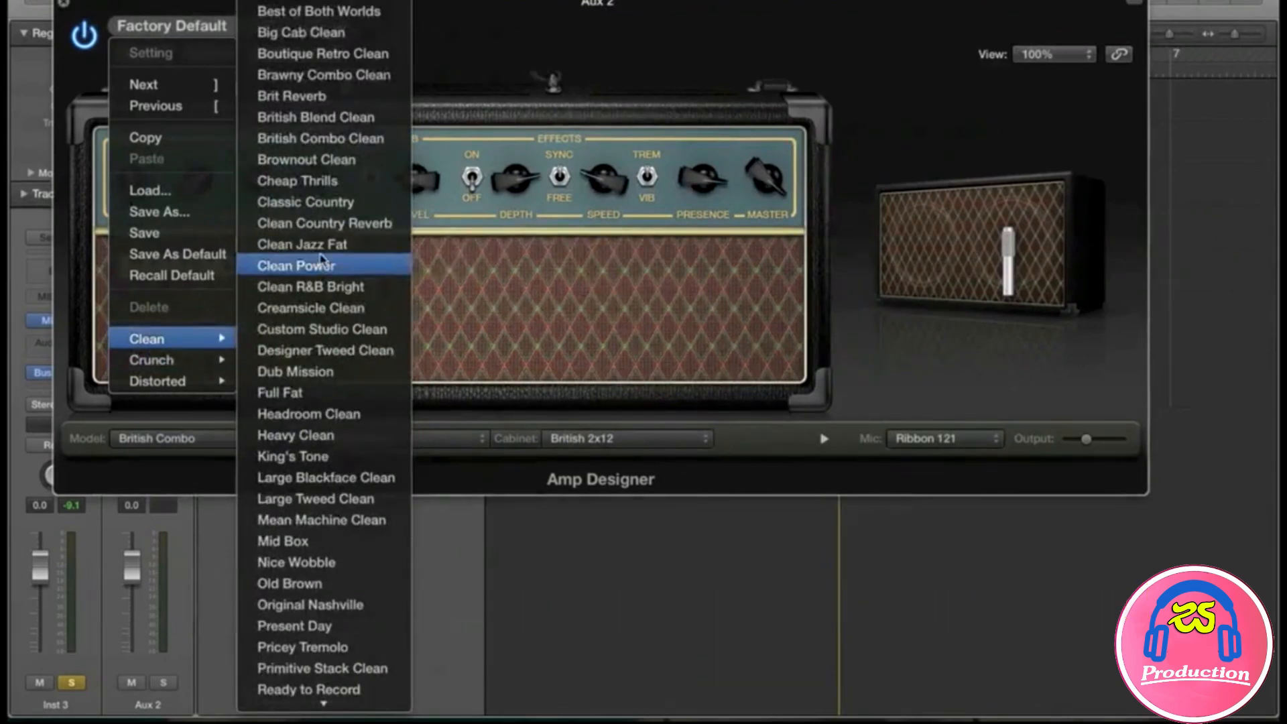
click(315, 245)
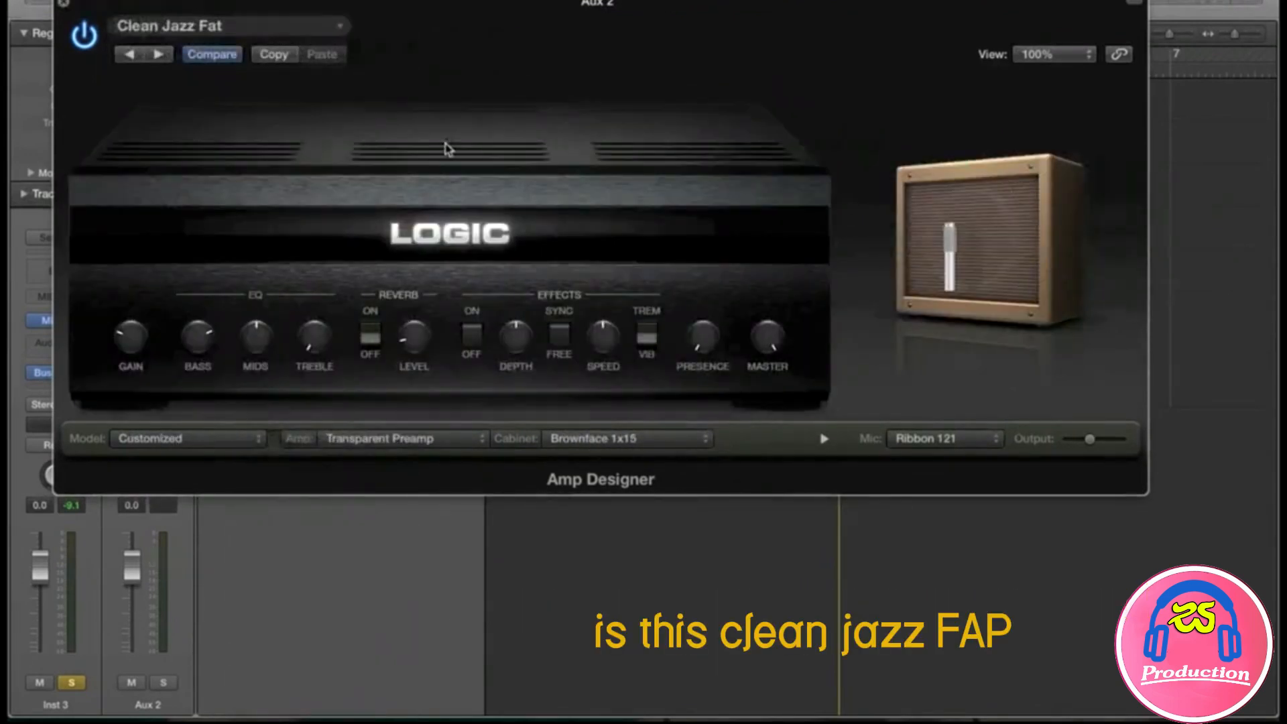
key(space)
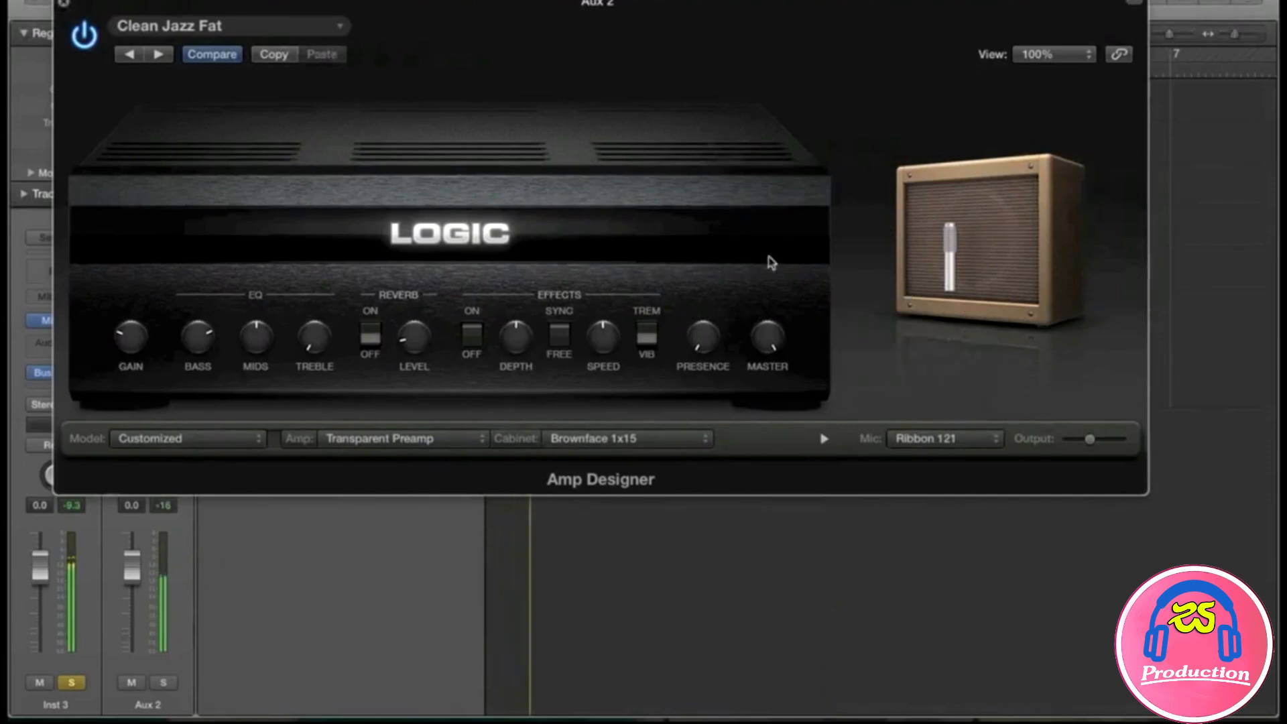
Step: Tweak Inst 3's aux send, then use a Dynamic 57 mic nearer the speaker centre
drag(84, 2, 224, 1)
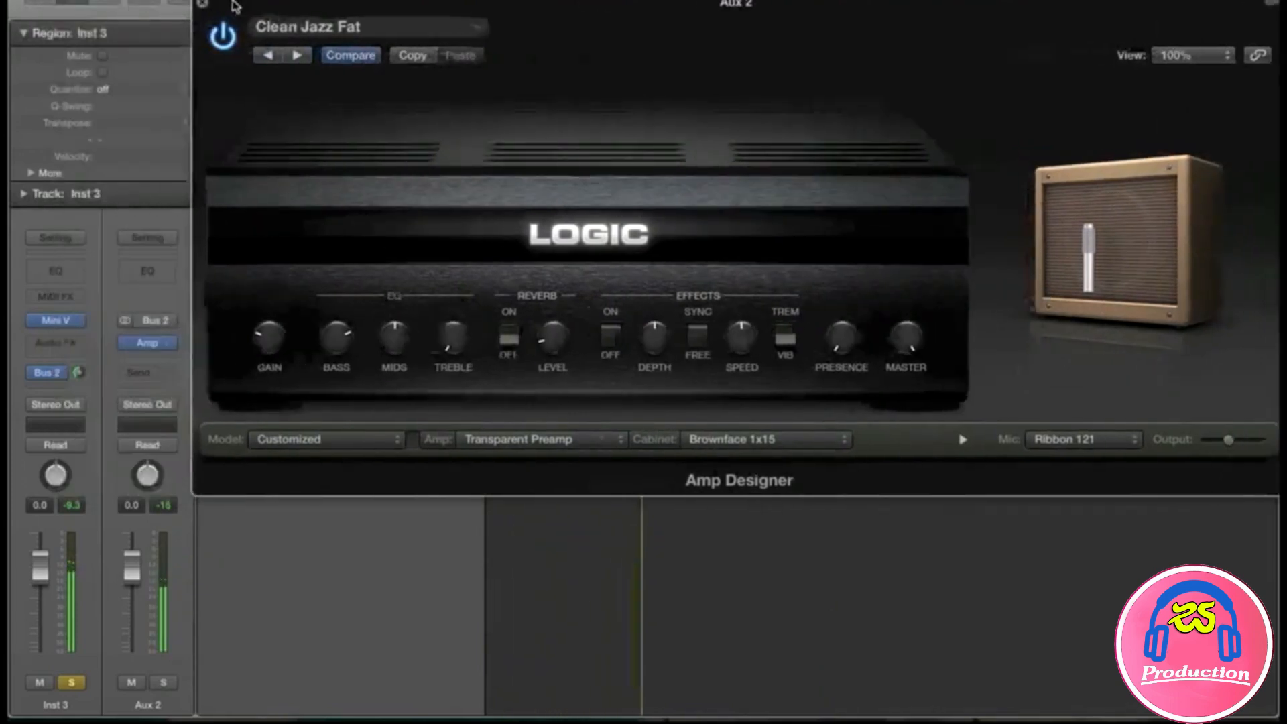
drag(78, 372, 78, 366)
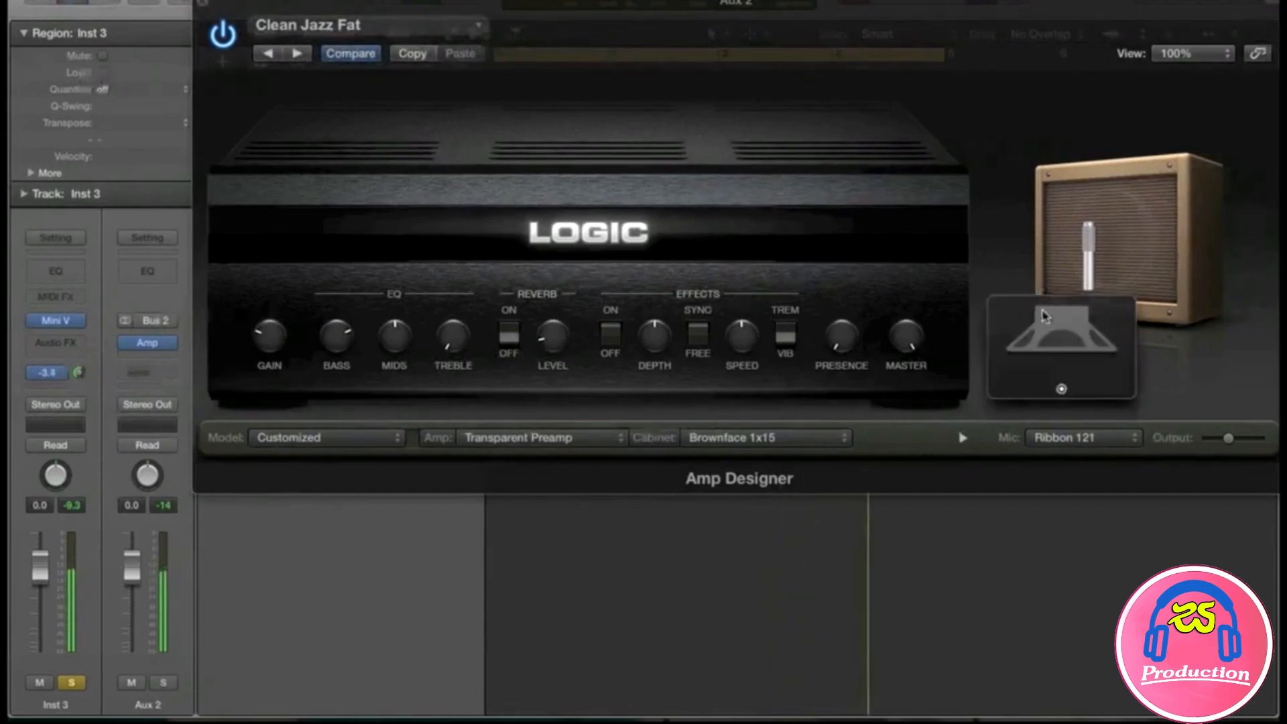
click(1084, 438)
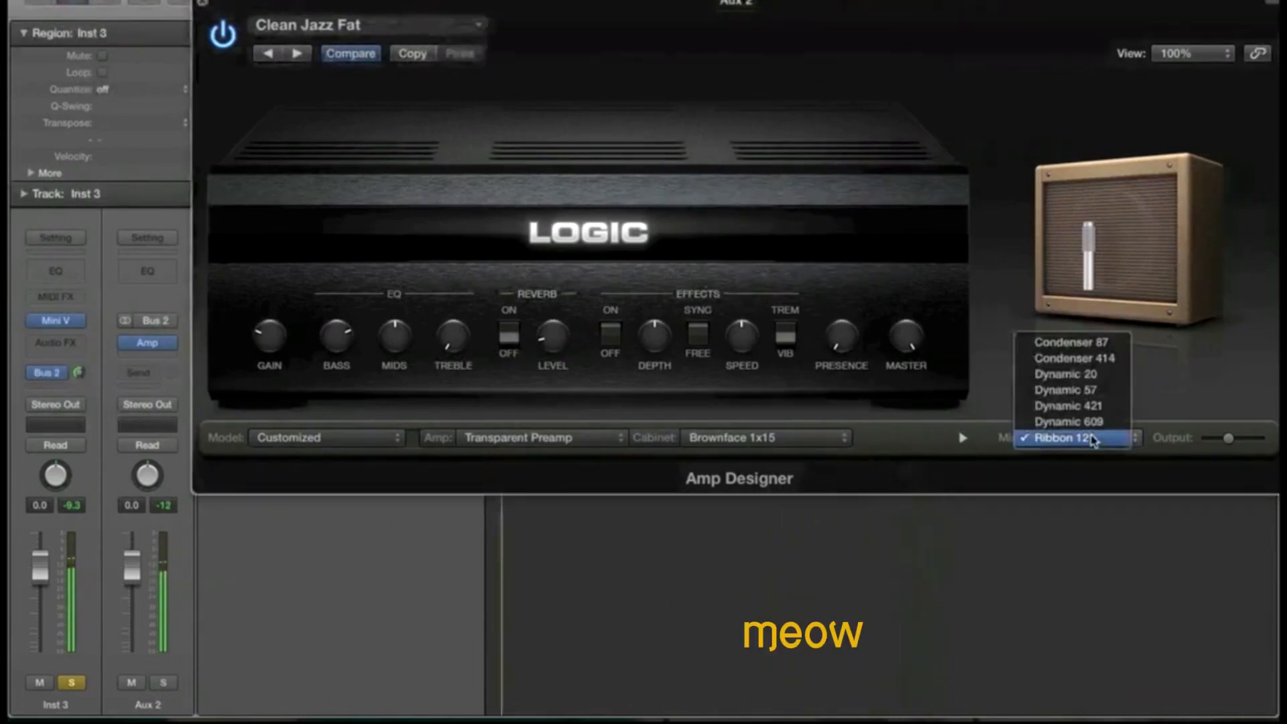
click(1092, 391)
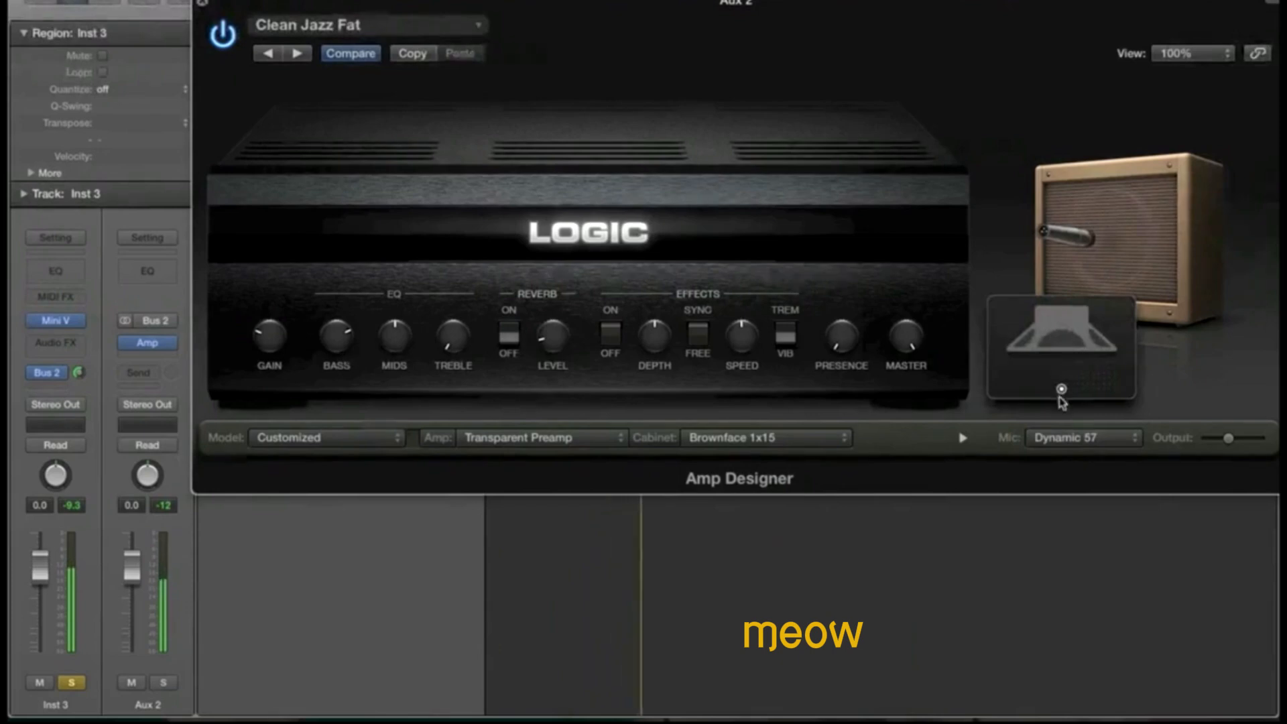
mouse_move(1060, 398)
mouse_down()
mouse_move(1066, 383)
mouse_move(1103, 381)
mouse_up()
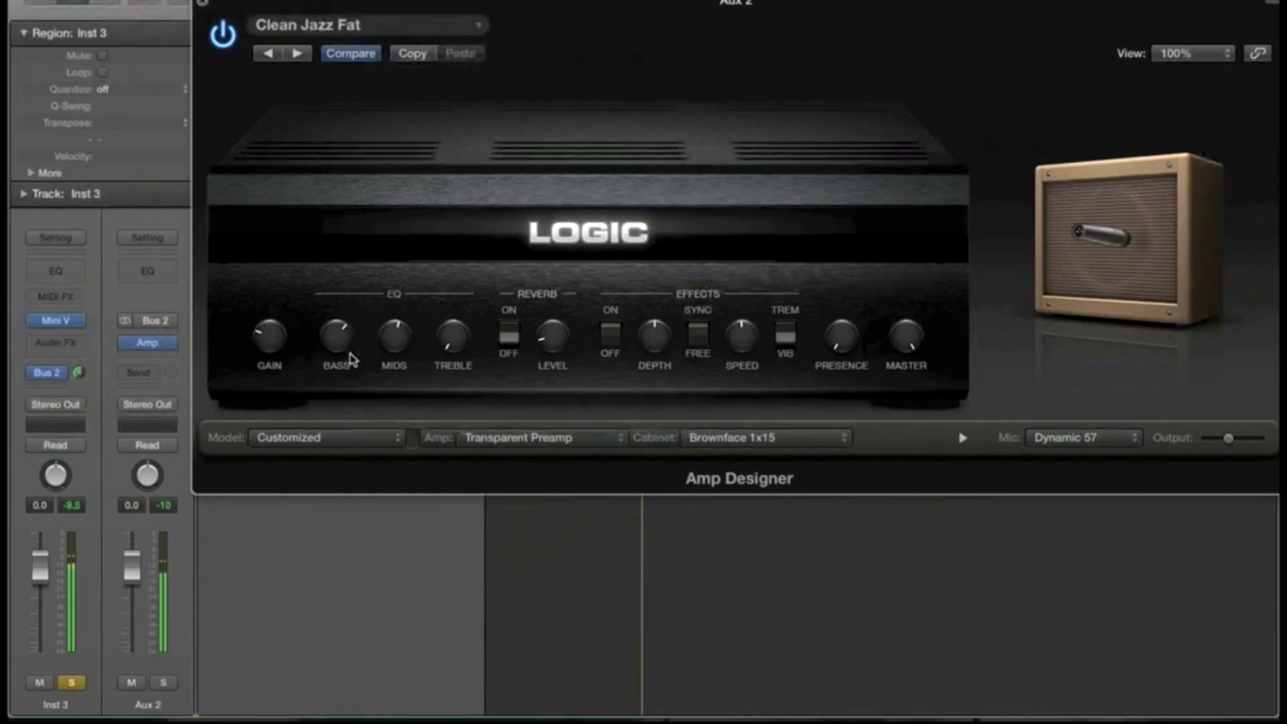
click(202, 5)
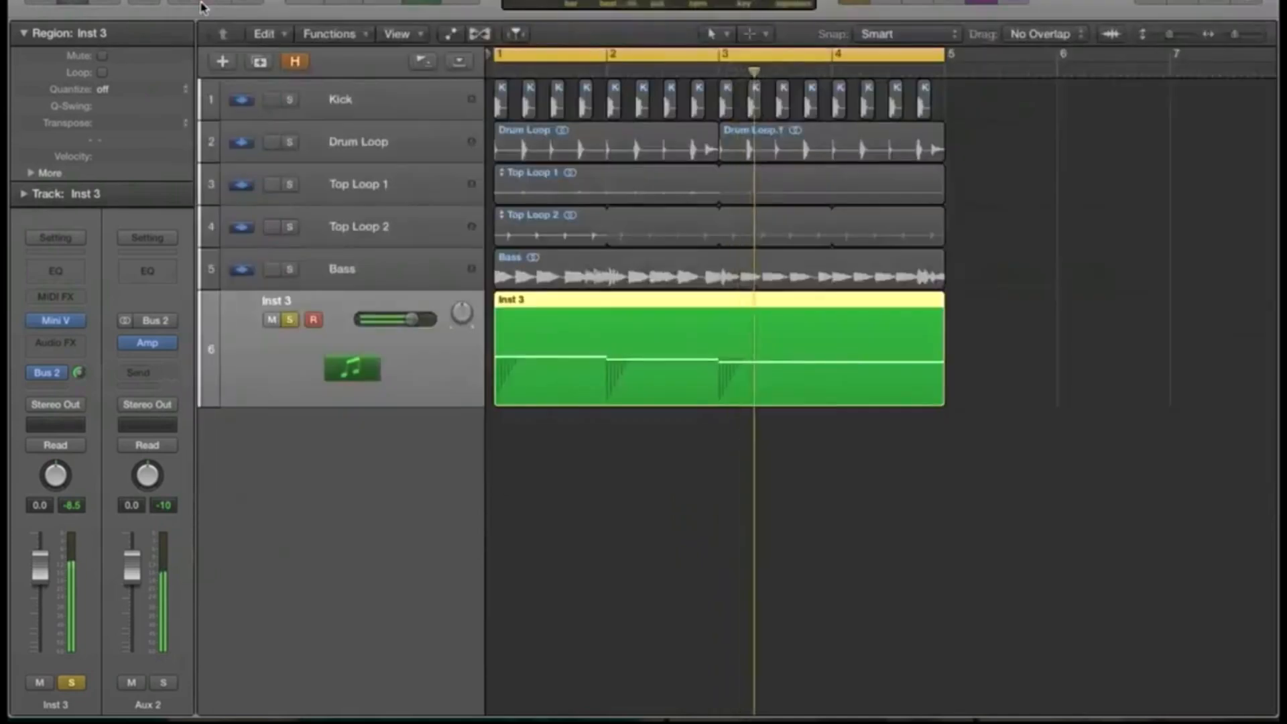
click(161, 355)
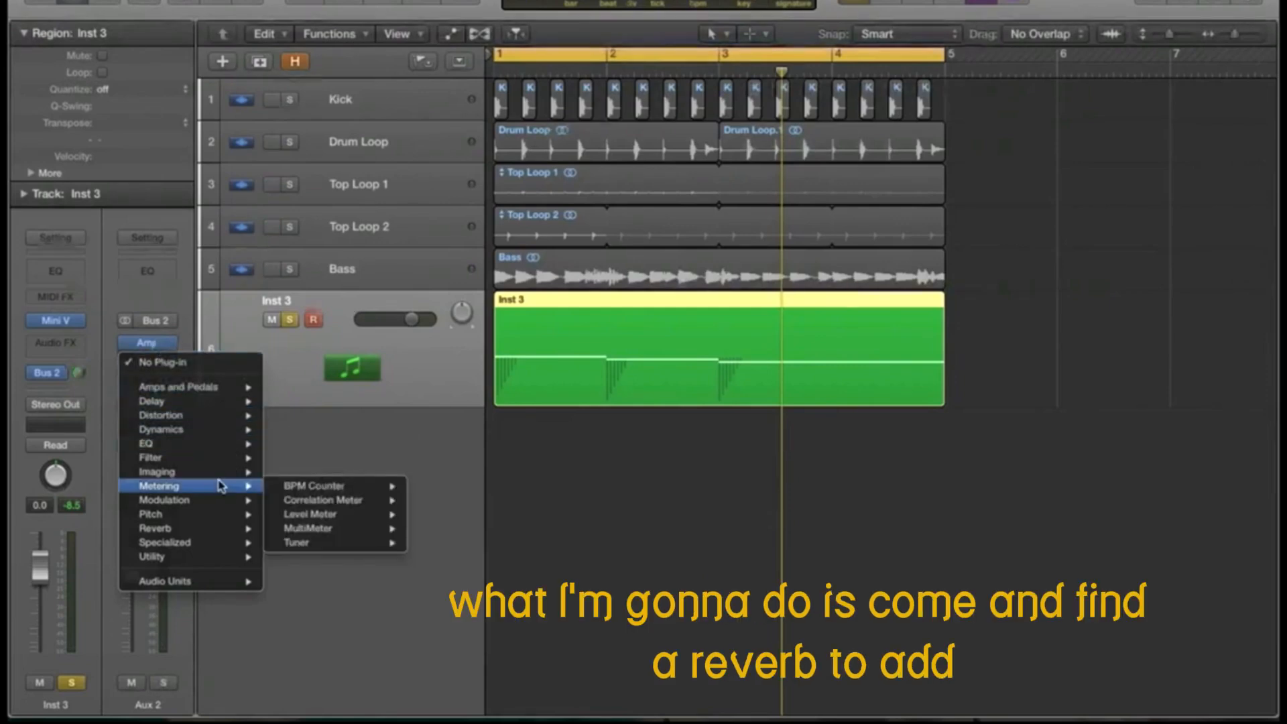
Step: Insert a stereo PlatinumVerb after the amp on Aux 2
mouse_move(216, 528)
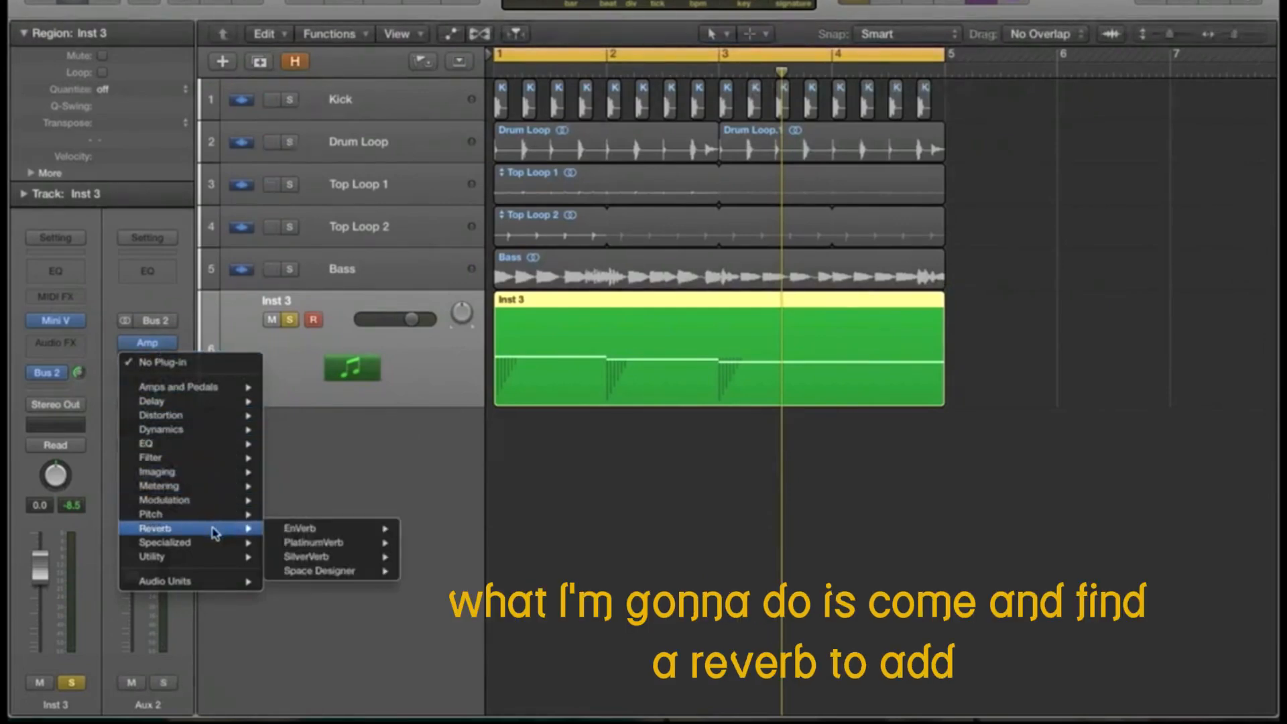
mouse_move(280, 529)
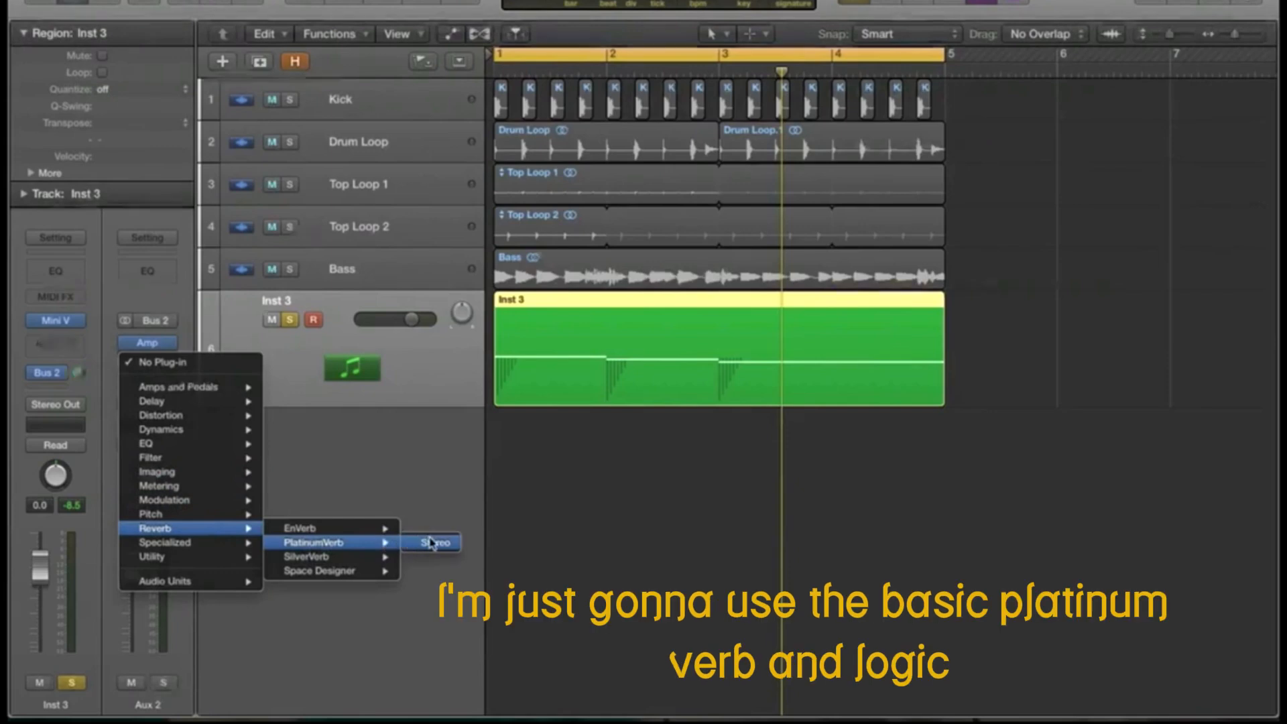
click(431, 543)
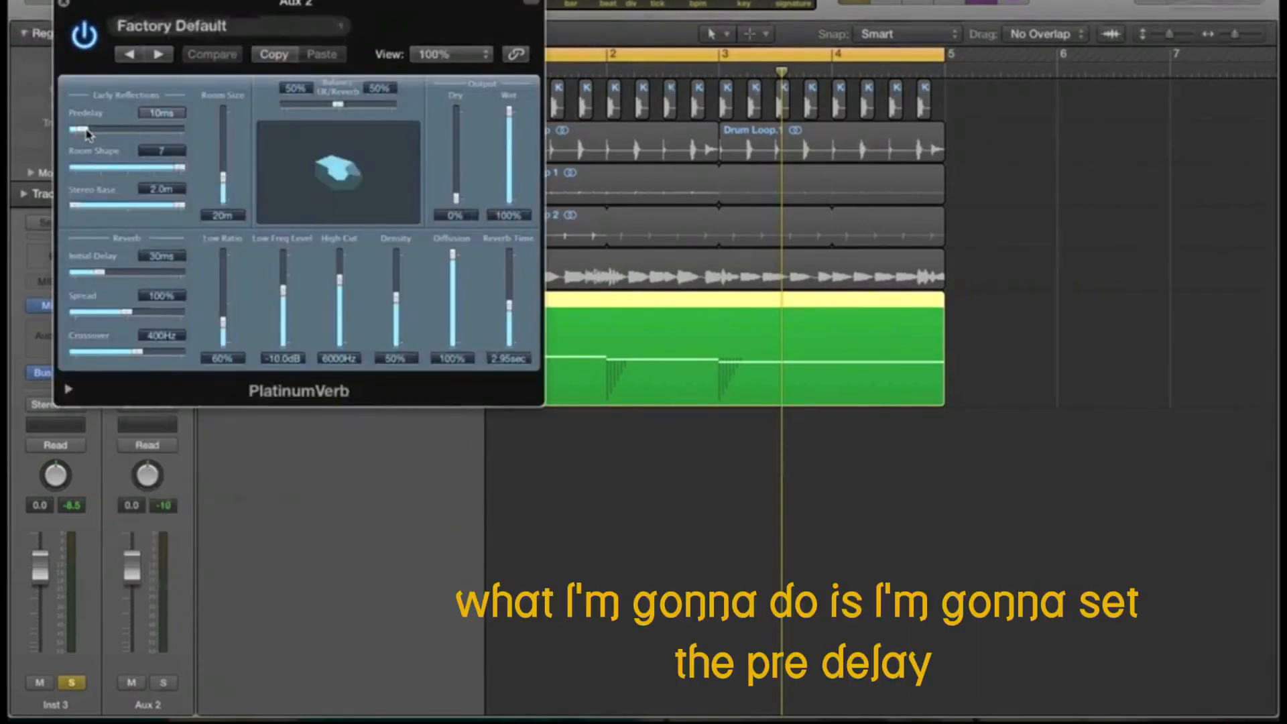
Step: Set predelay 31 ms, reverb time 1.90 sec, room size 27 m and low frequency level -44 dB
drag(86, 133, 106, 137)
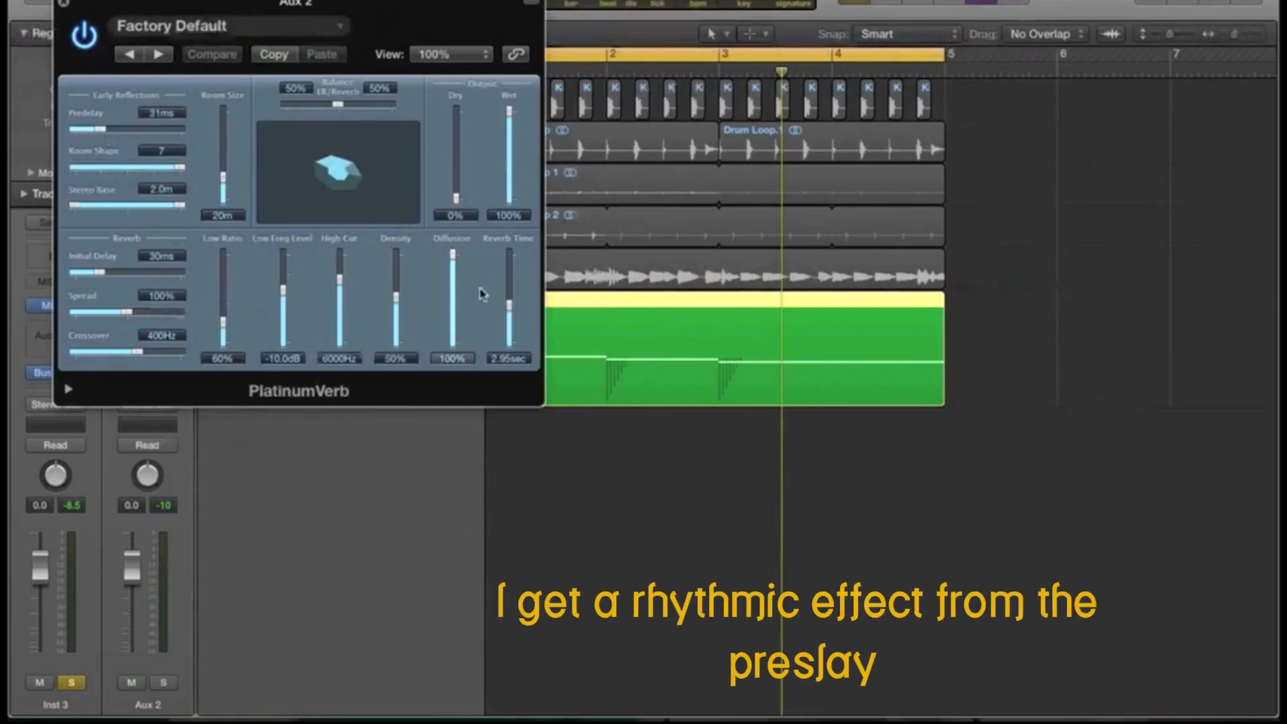
drag(513, 303, 515, 320)
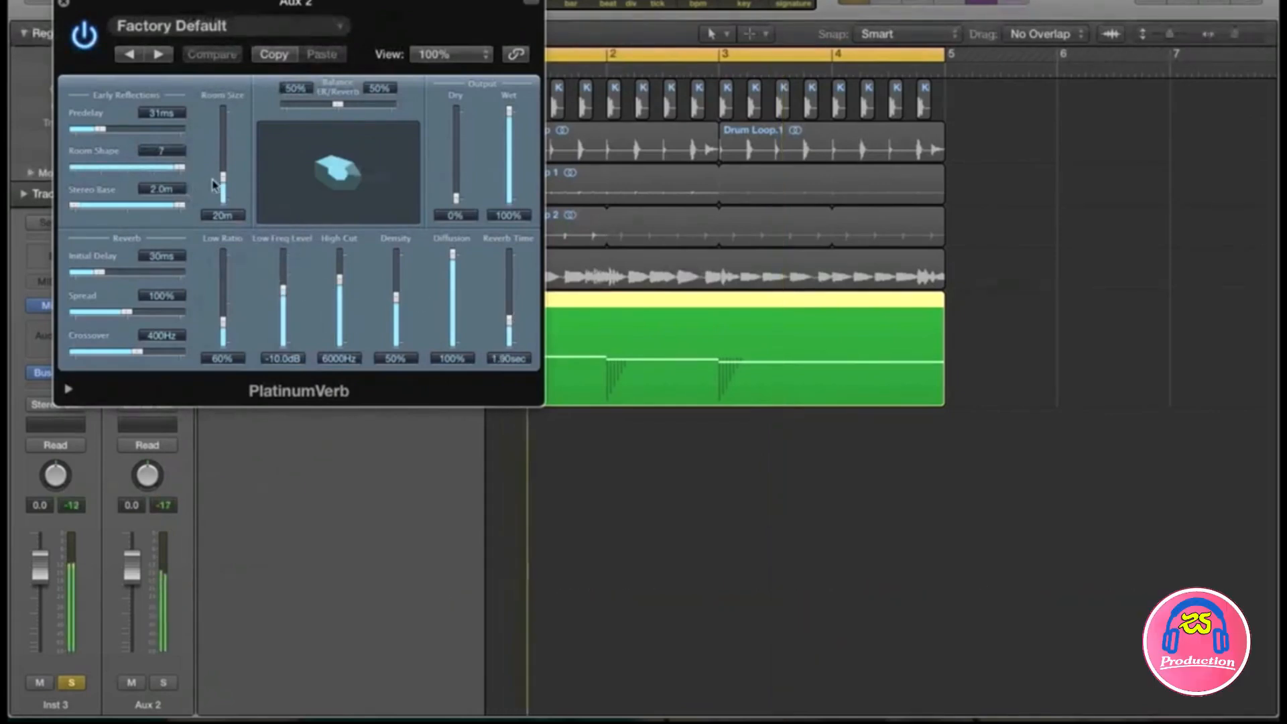
drag(224, 181, 144, 172)
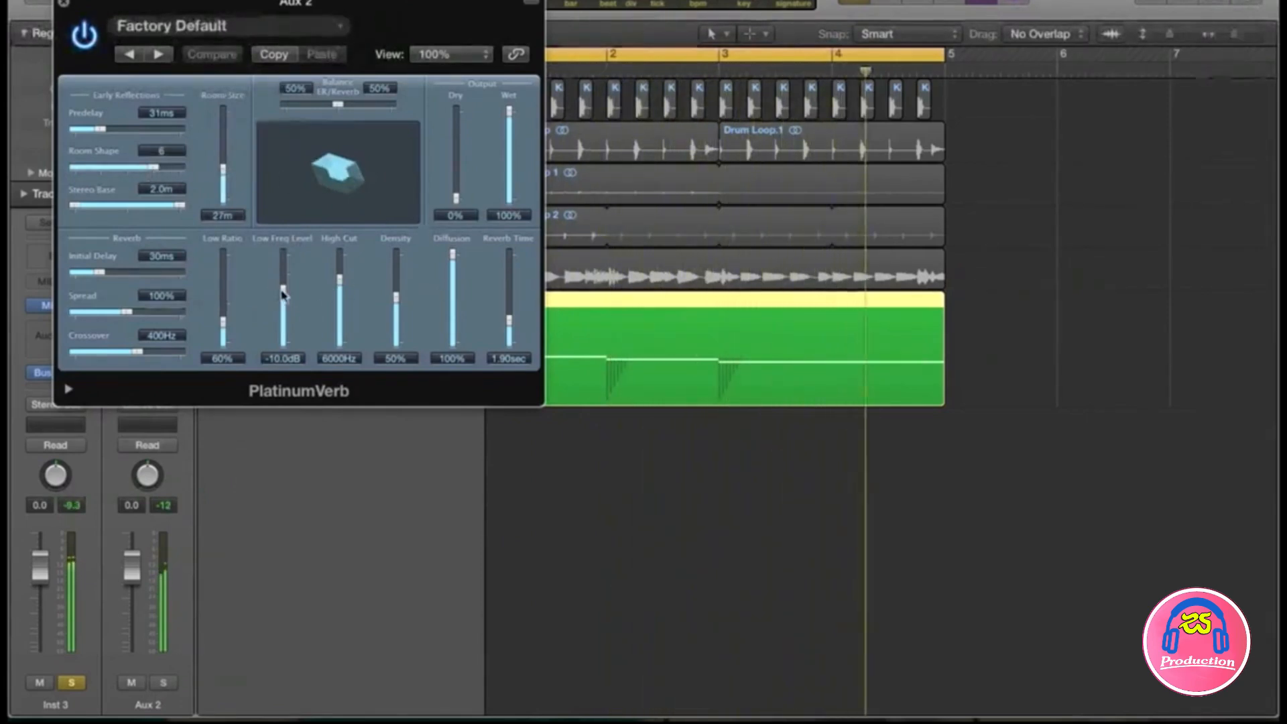
drag(283, 290, 287, 325)
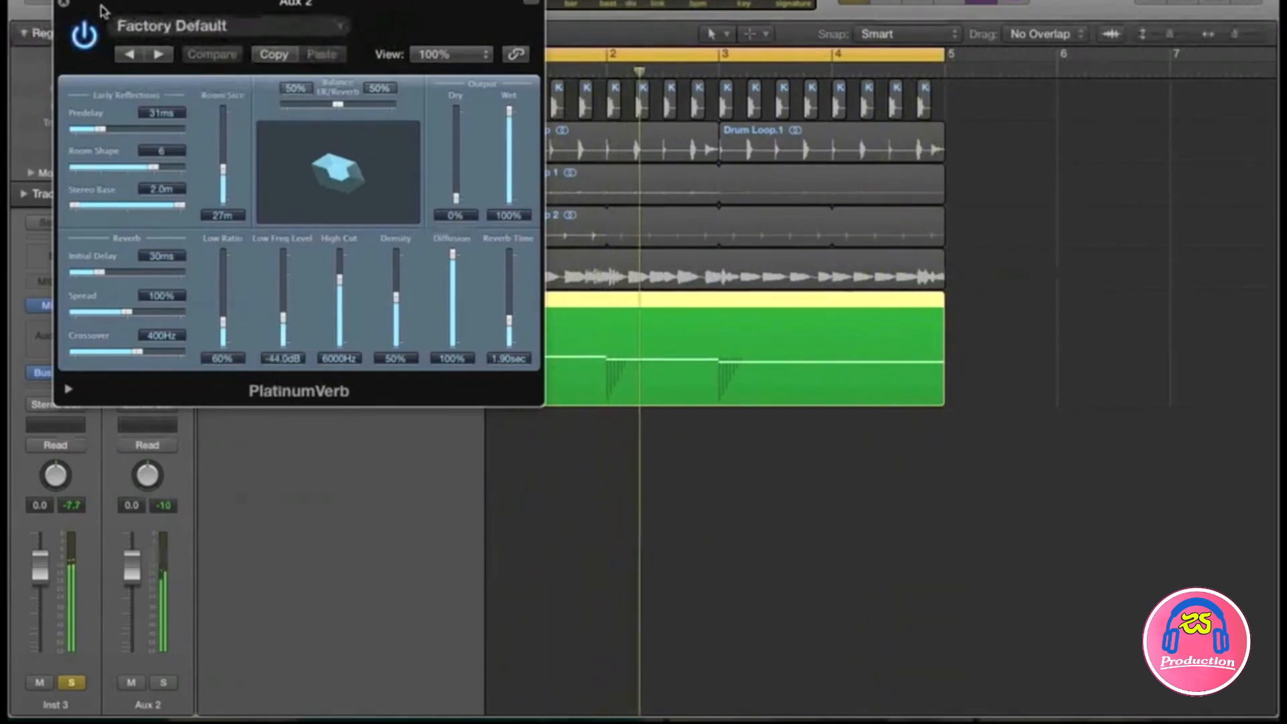
Step: Close the PlatinumVerb editor and add a stereo Compressor to Aux 2's next slot
click(64, 3)
mouse_move(154, 342)
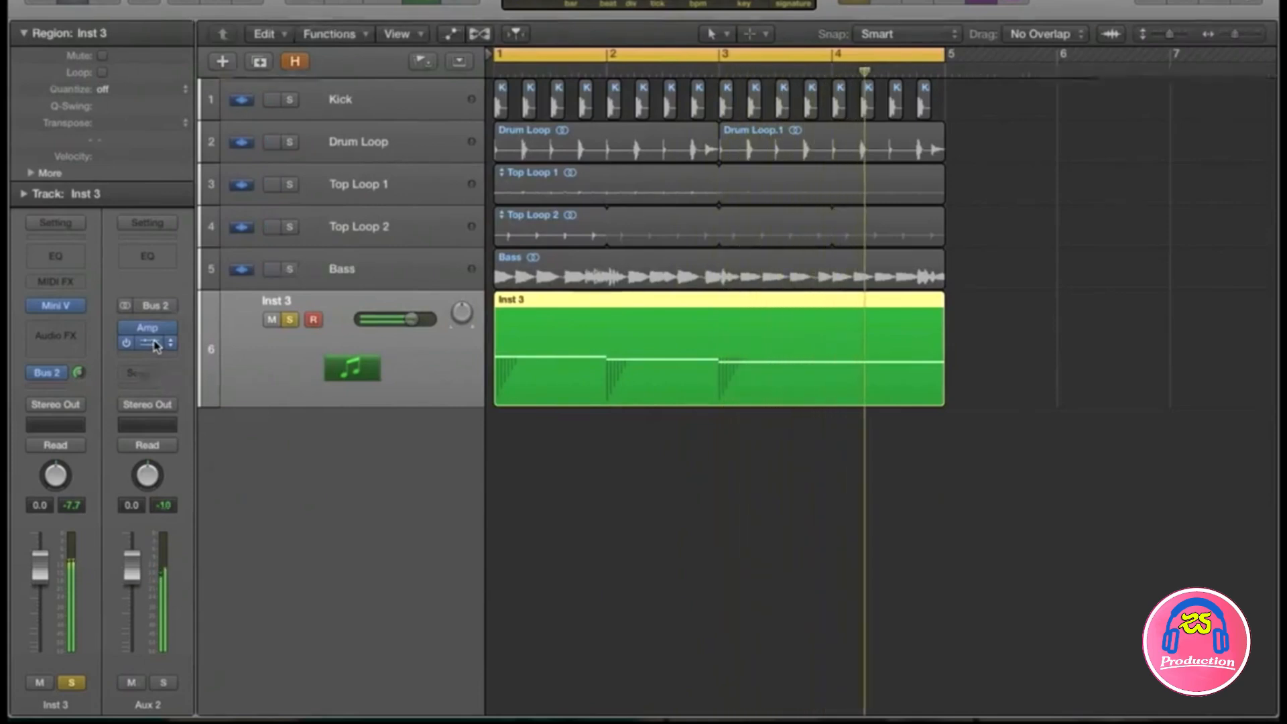
click(149, 358)
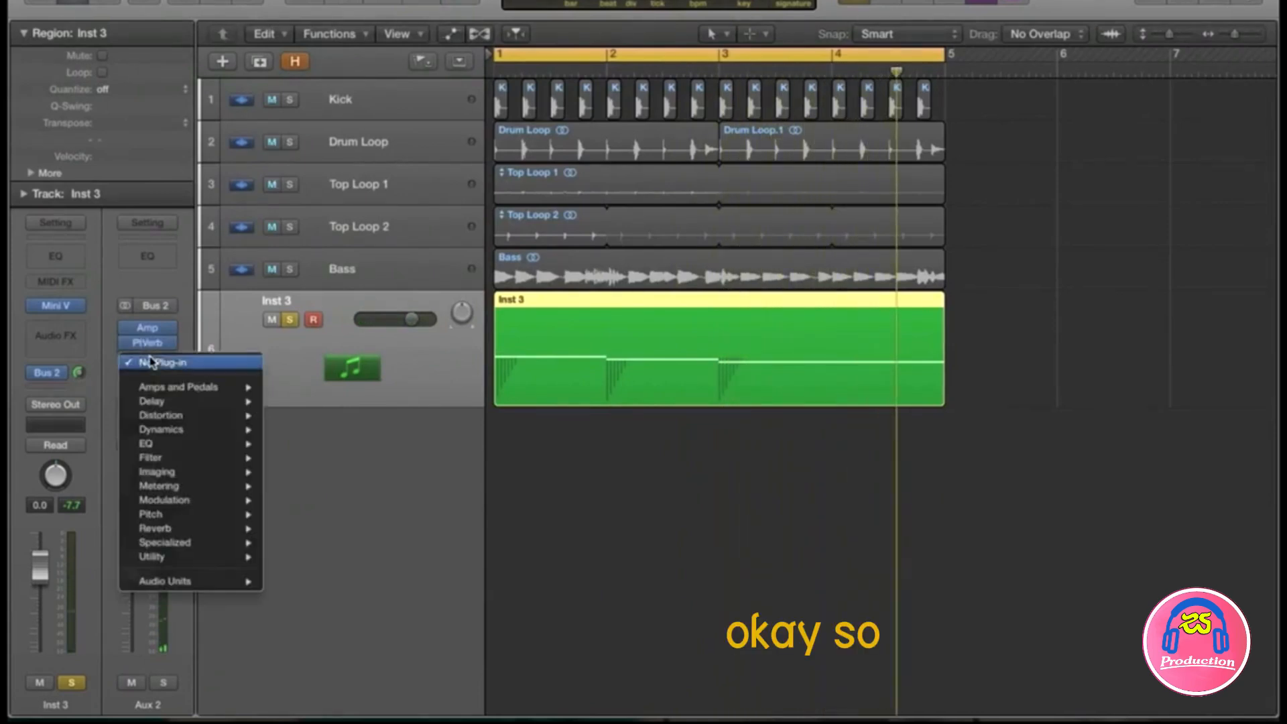
mouse_move(194, 429)
mouse_move(314, 444)
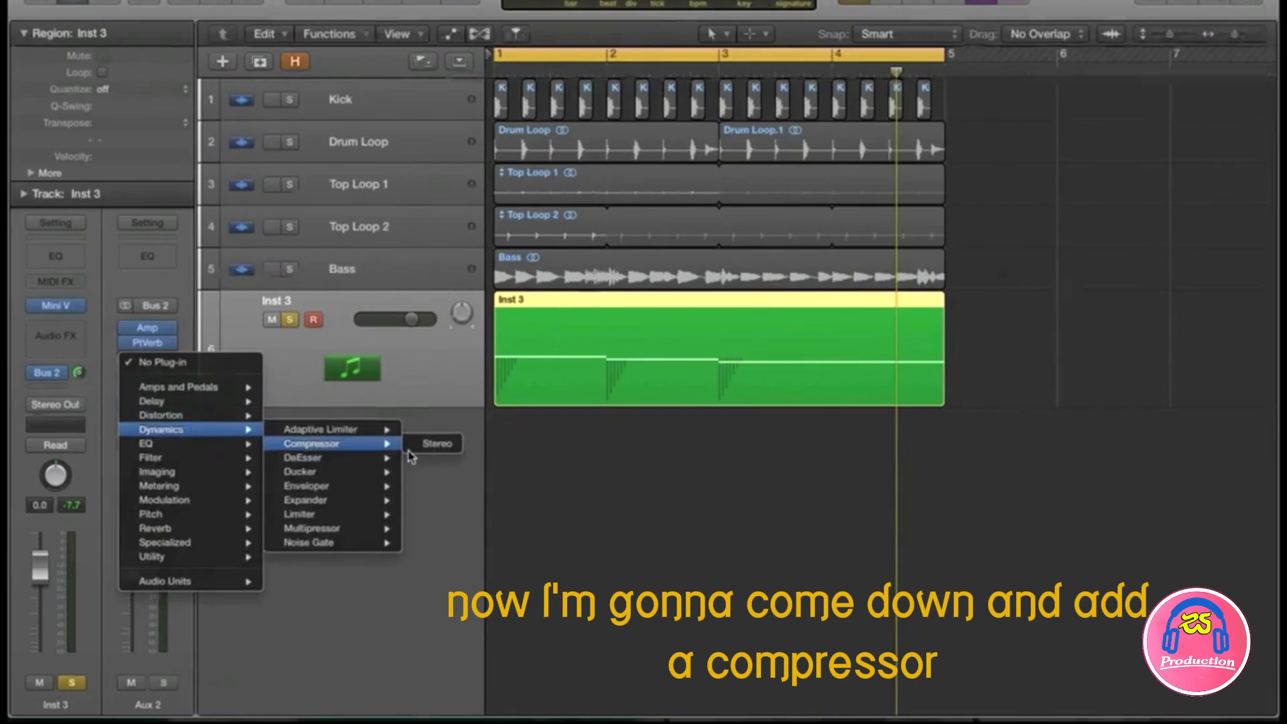
click(429, 444)
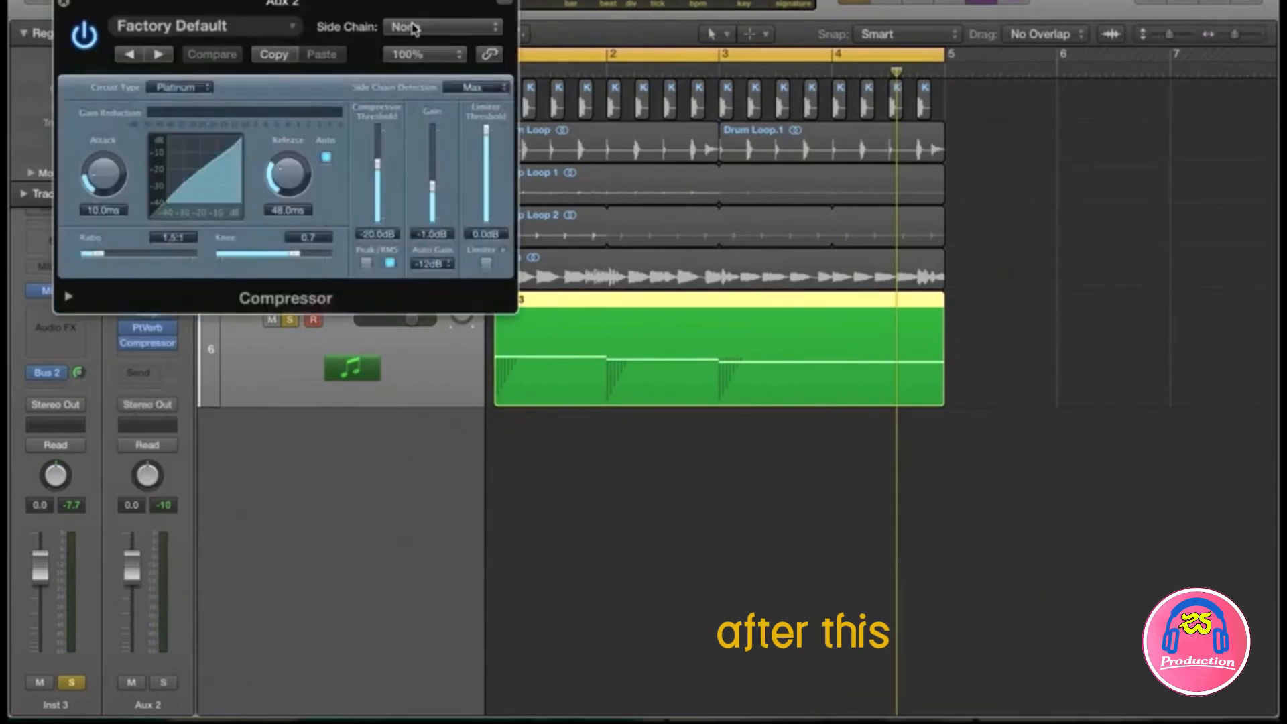
Step: Sidechain the compressor to the Kick track, with 8.5 ms attack and a 3.5:1 ratio
click(415, 28)
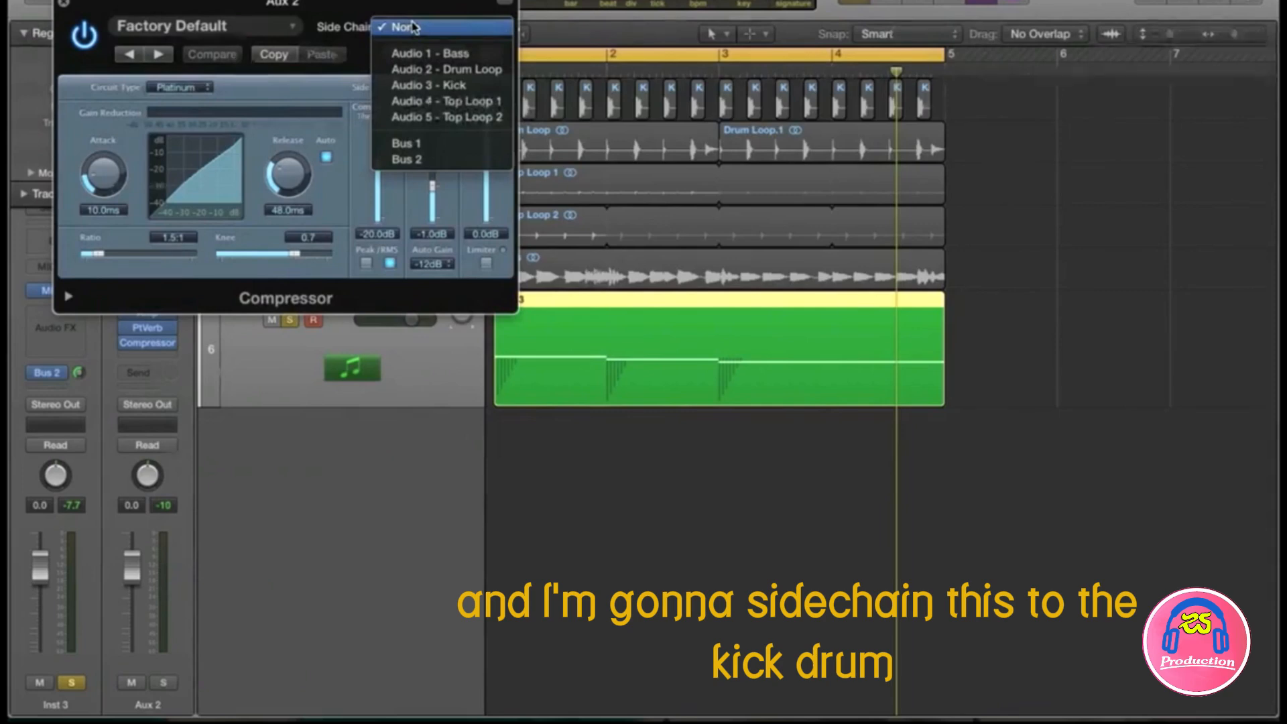
click(454, 86)
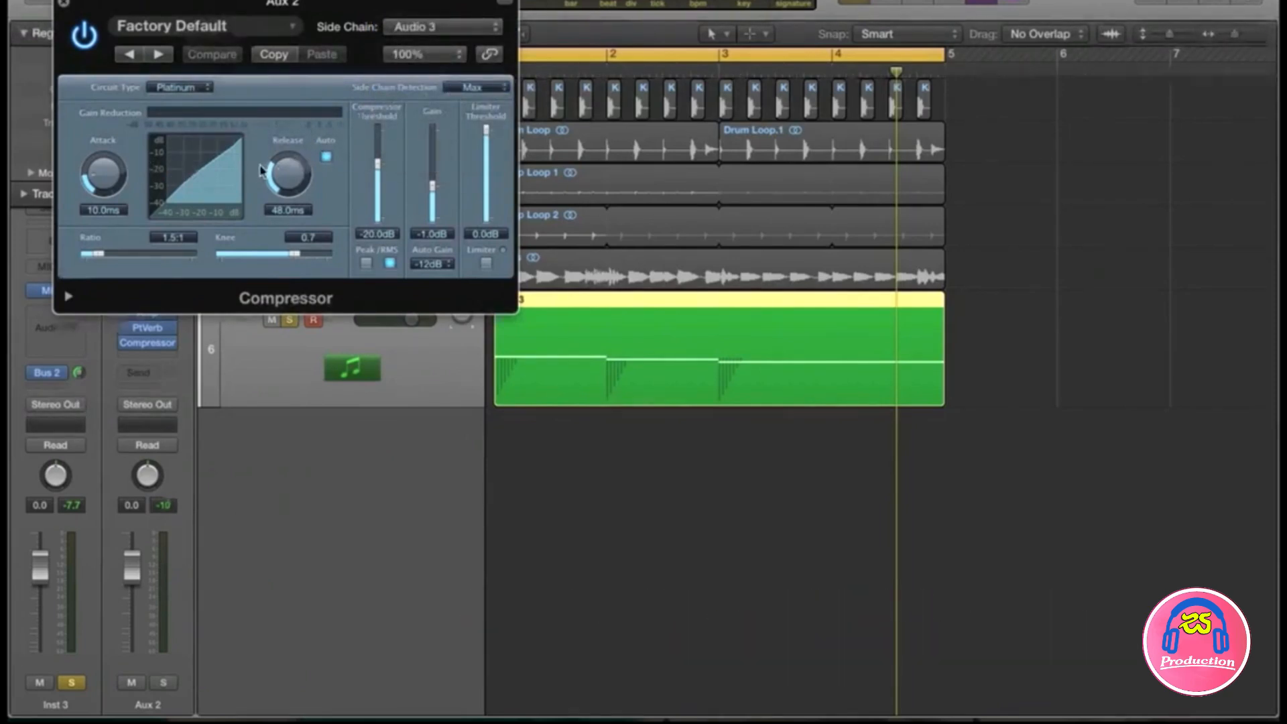
drag(269, 169, 269, 168)
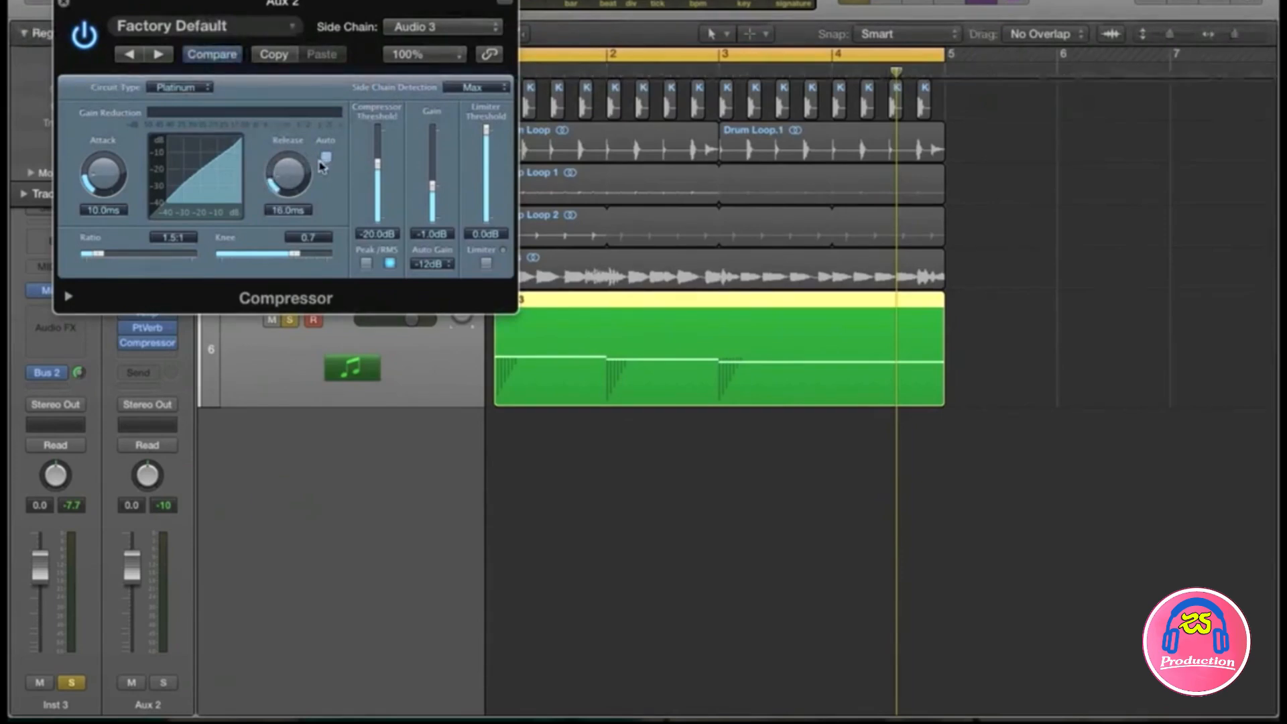
drag(119, 176, 117, 180)
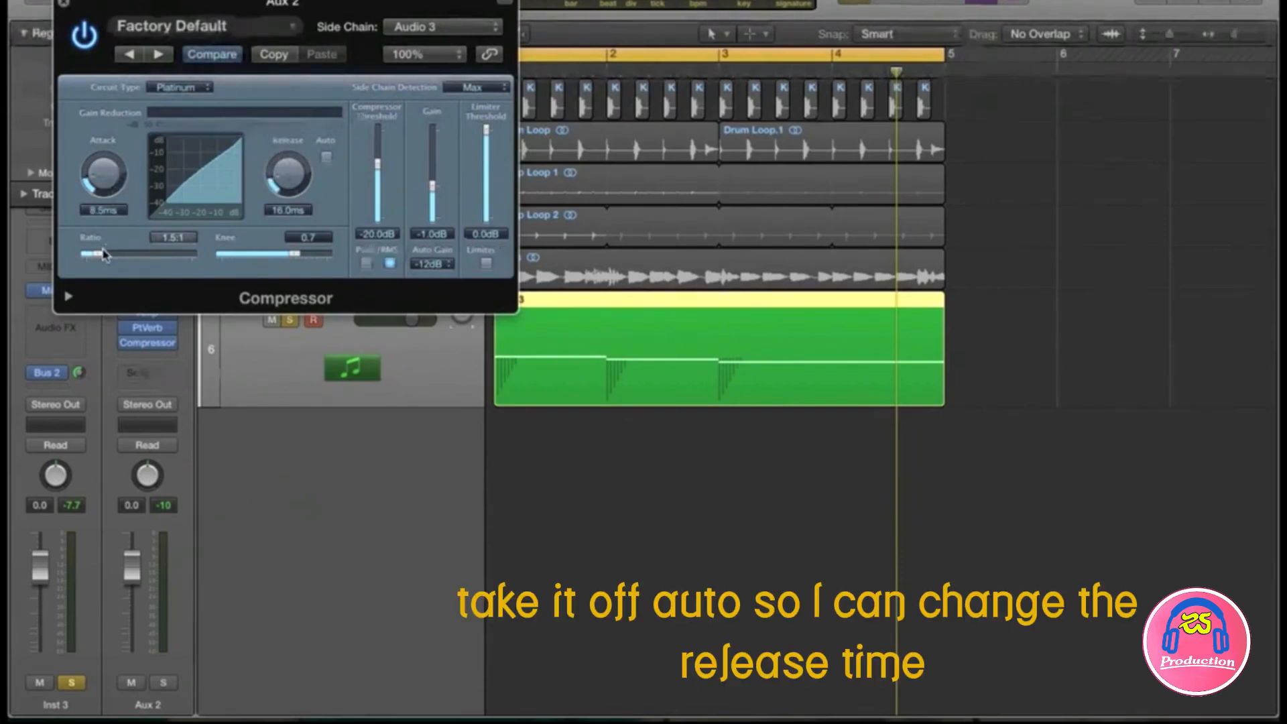
drag(102, 253, 143, 260)
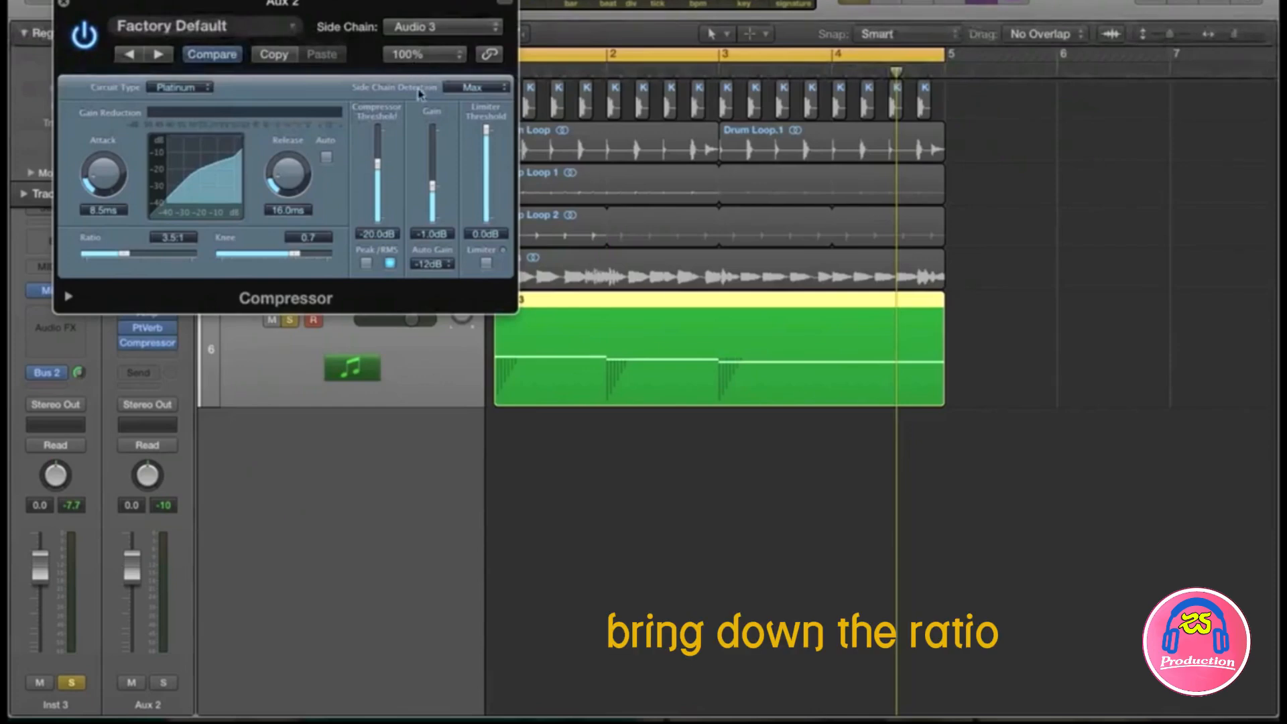
Step: Set the compressor circuit type to Studio VCA, with Auto Gain Off and Gain at 0 dB
click(205, 89)
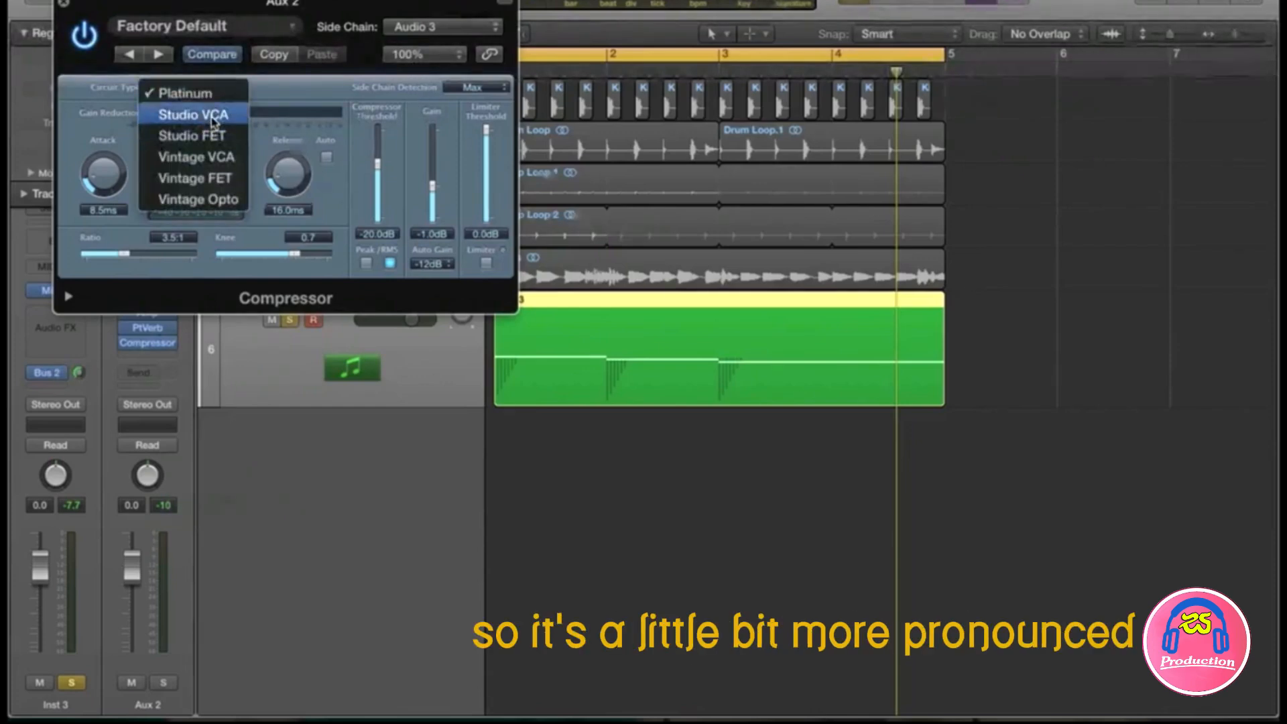
click(212, 119)
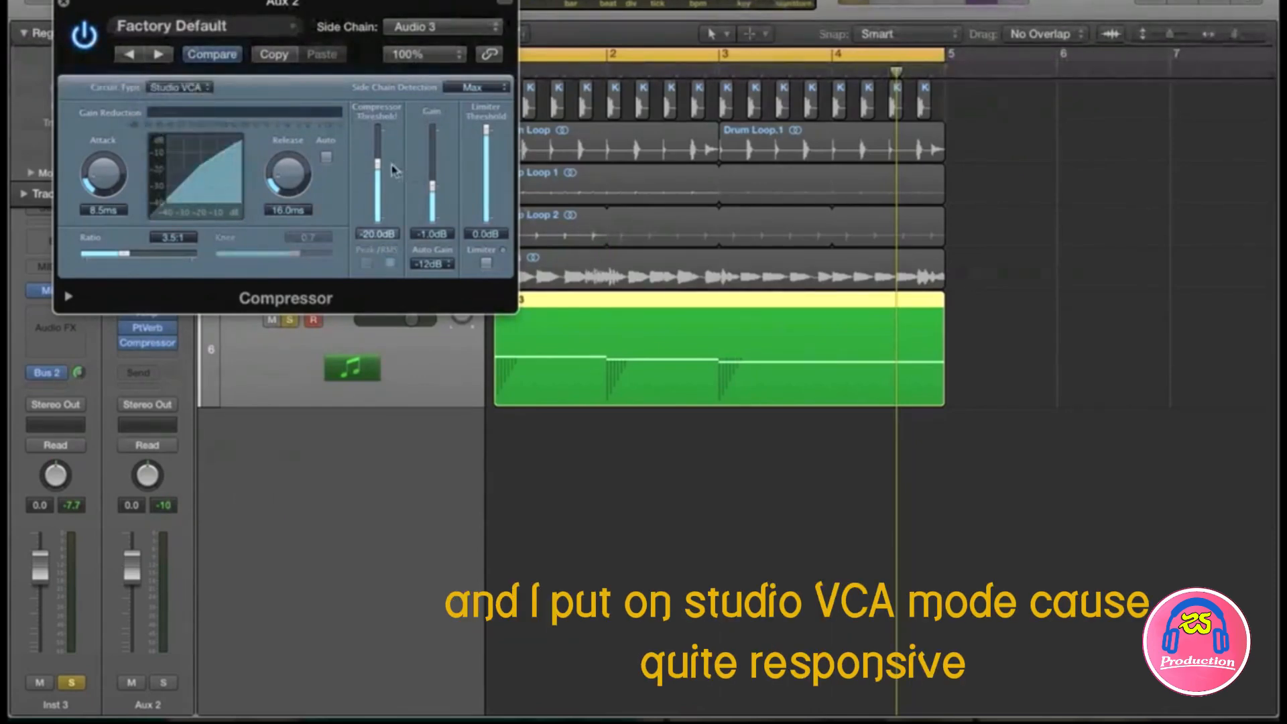
click(432, 264)
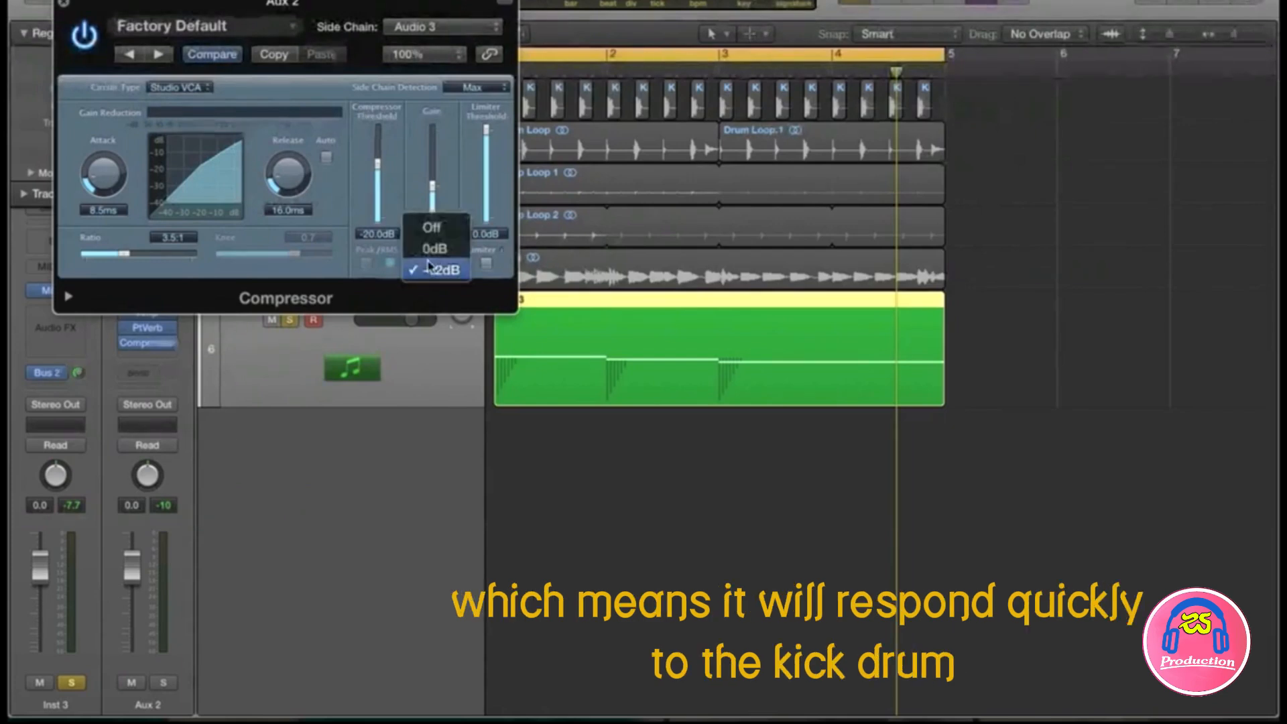
click(432, 239)
double_click(433, 236)
text(0)
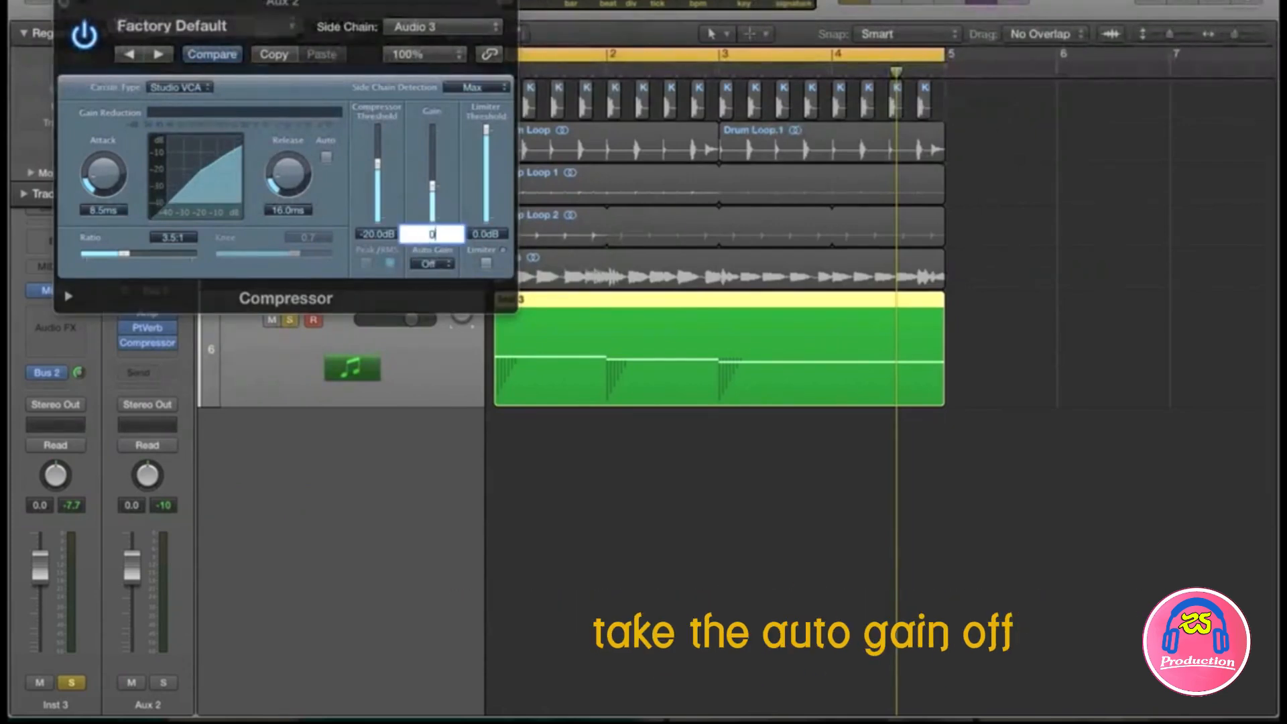
key(Return)
click(444, 272)
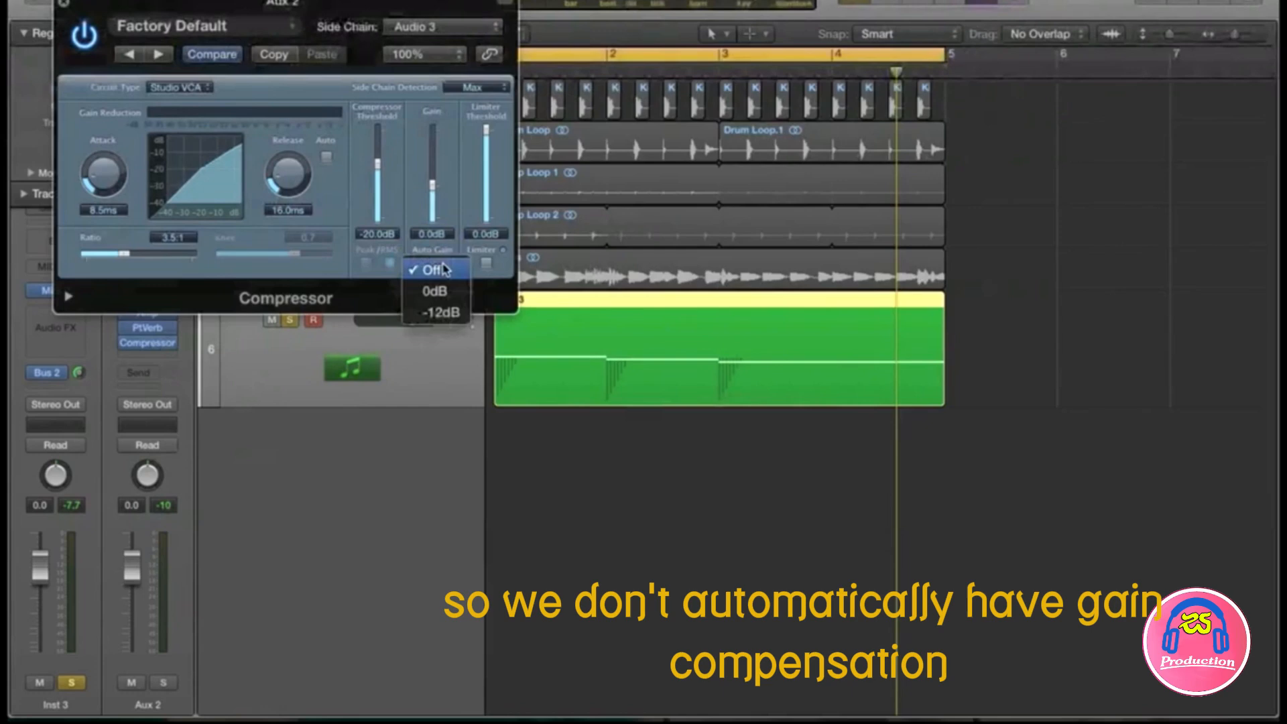
click(447, 226)
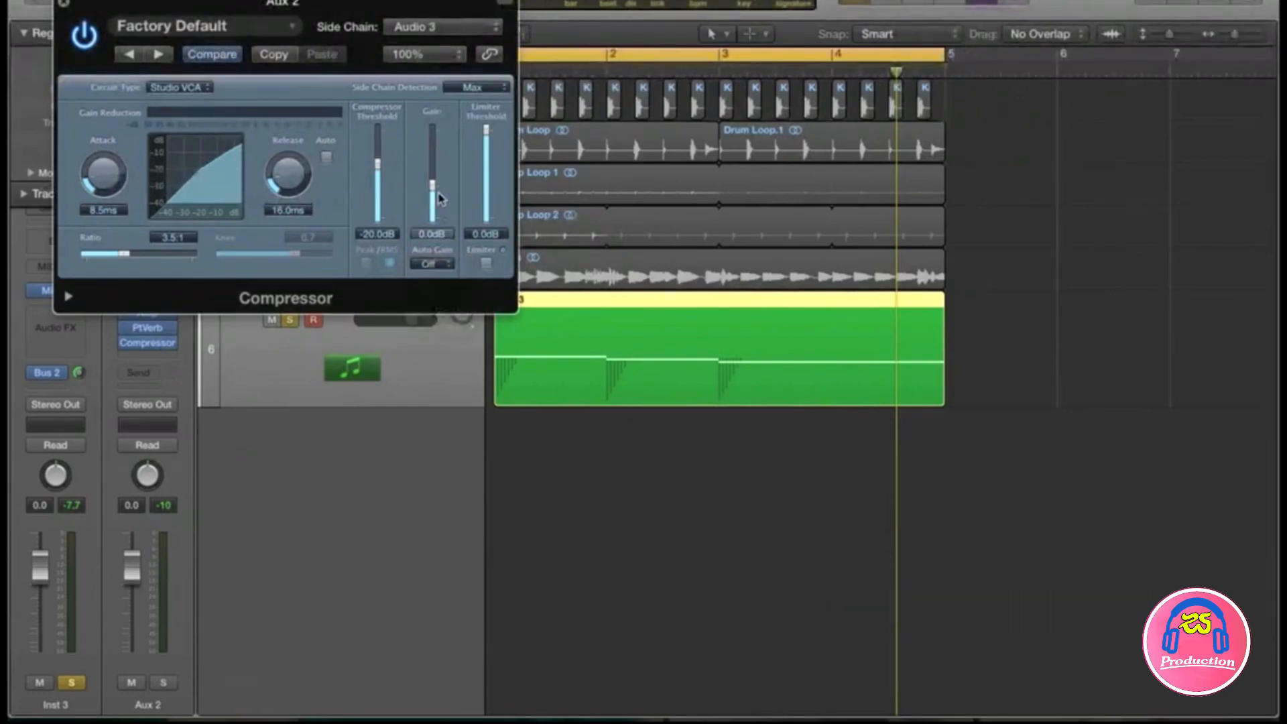
Step: Audition playback and lengthen the compressor release to about 34 ms
key(space)
drag(289, 173, 281, 151)
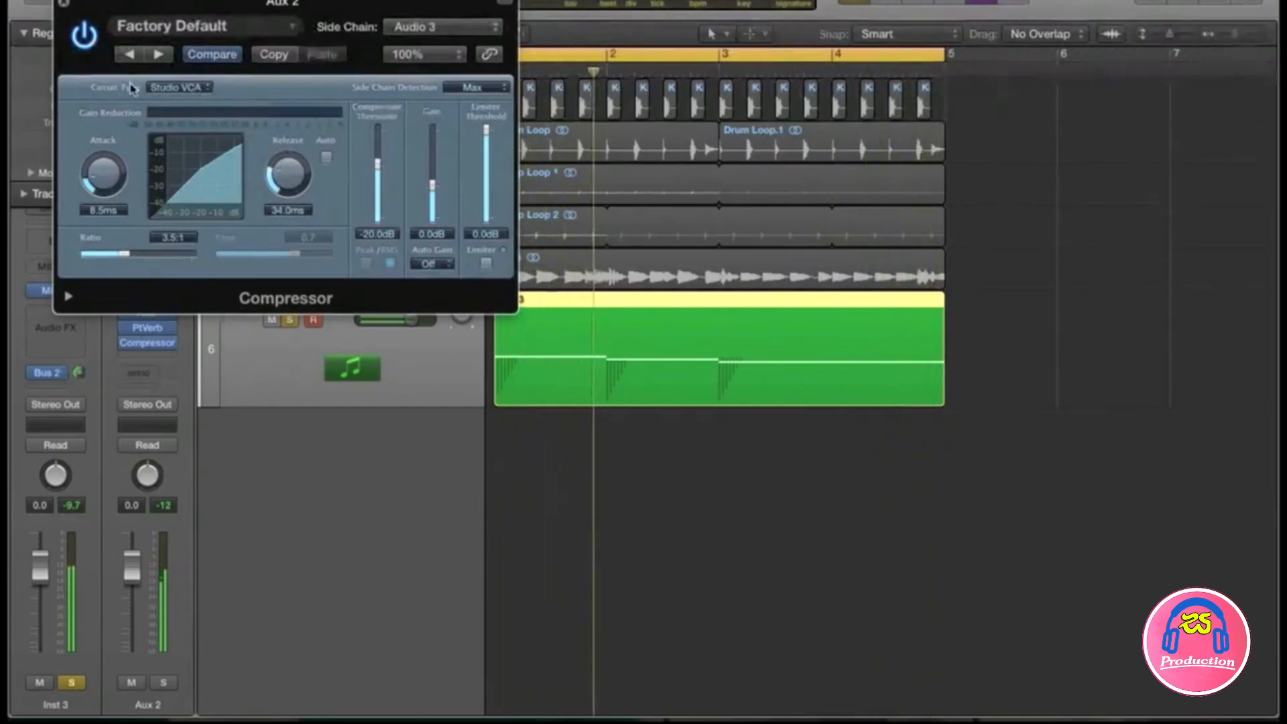
click(63, 6)
Step: Enable Aux 2's Channel EQ low cut at 170 Hz and high cut at 3100 Hz
click(147, 241)
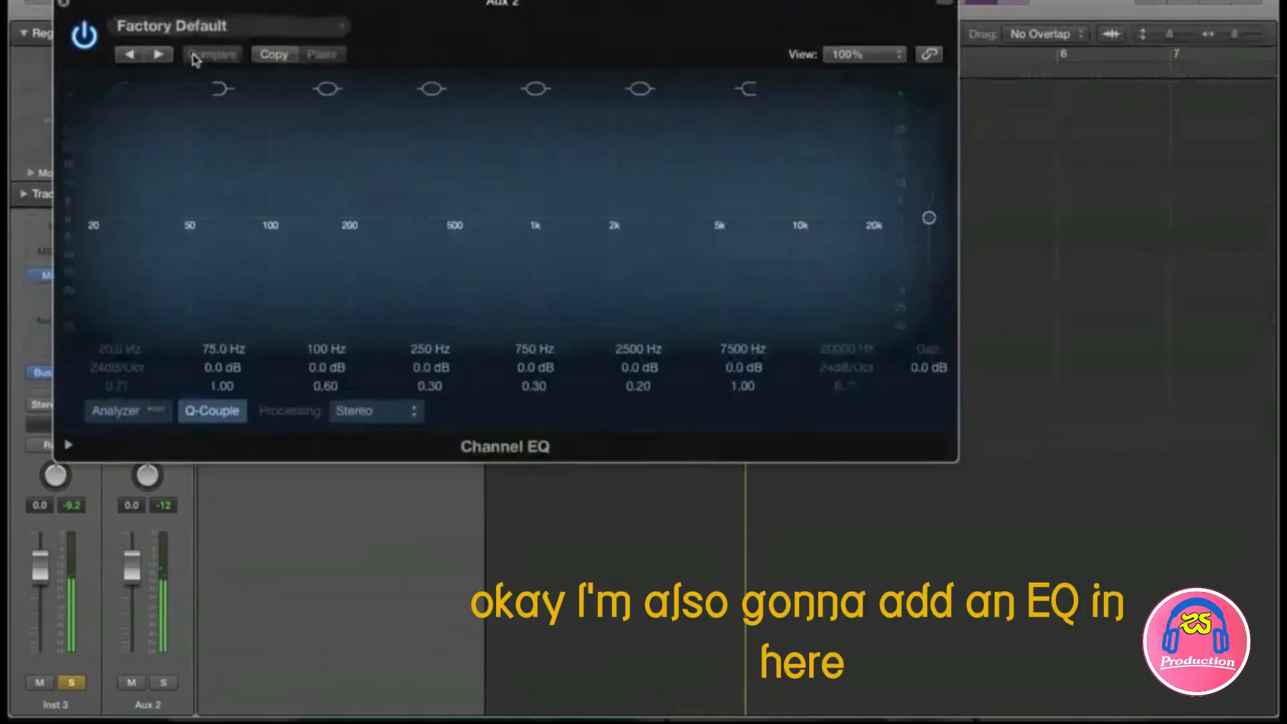
click(116, 89)
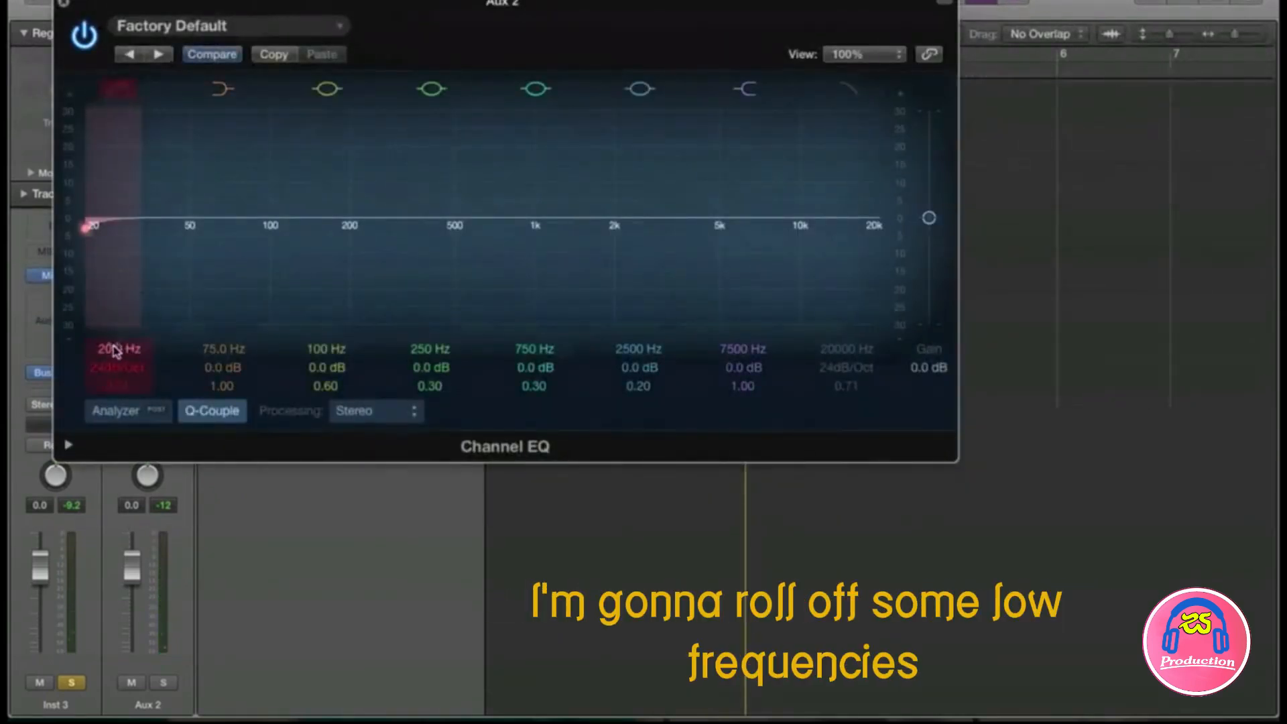
drag(116, 350, 116, 288)
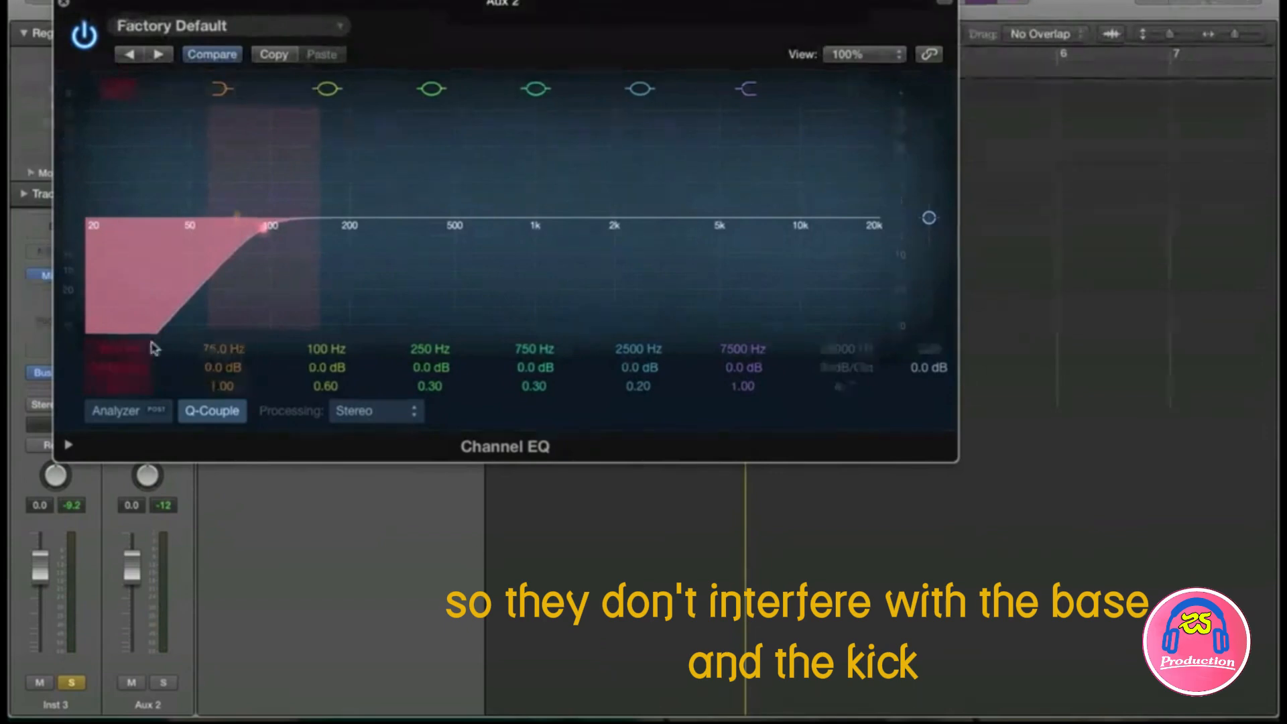
drag(106, 348, 106, 301)
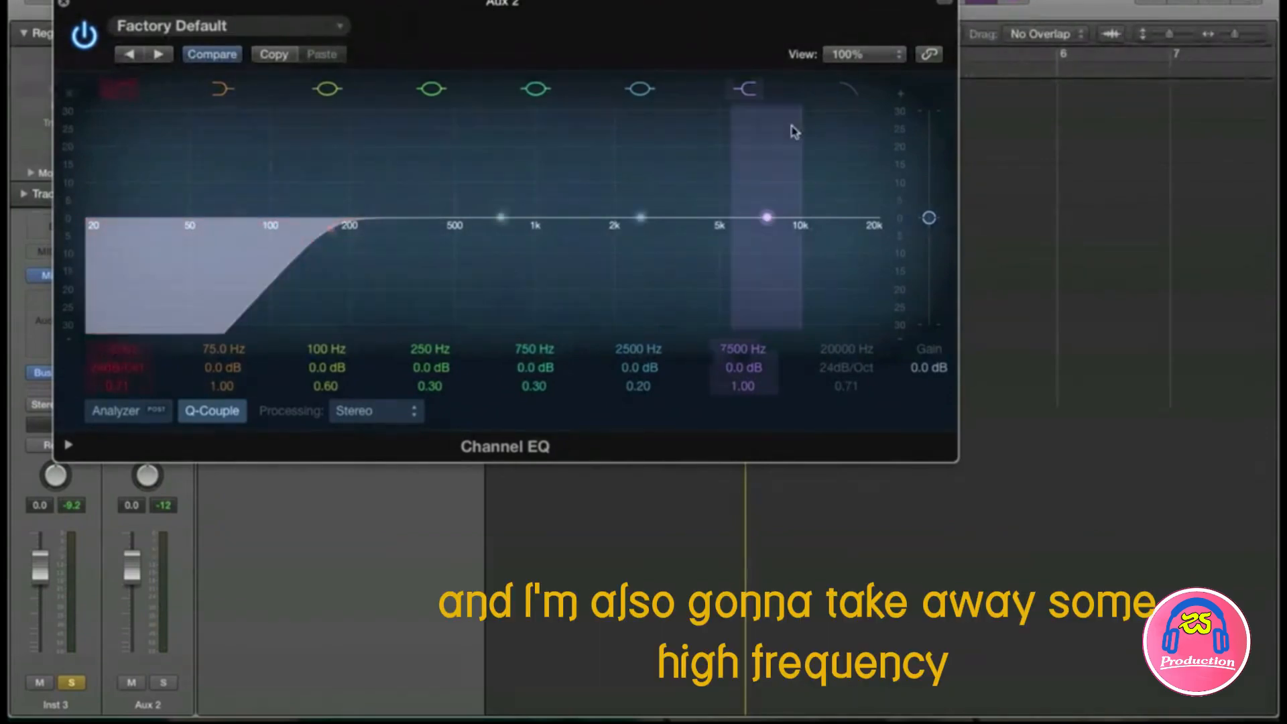
click(849, 96)
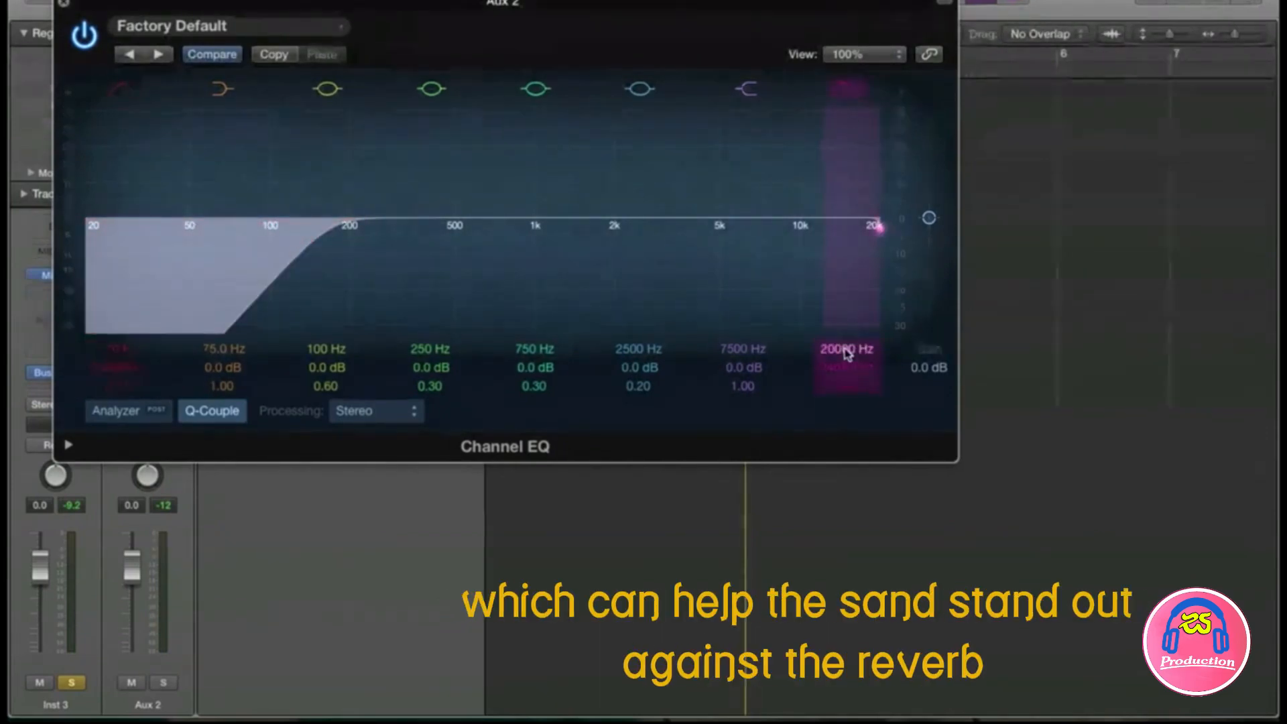
drag(846, 348, 846, 354)
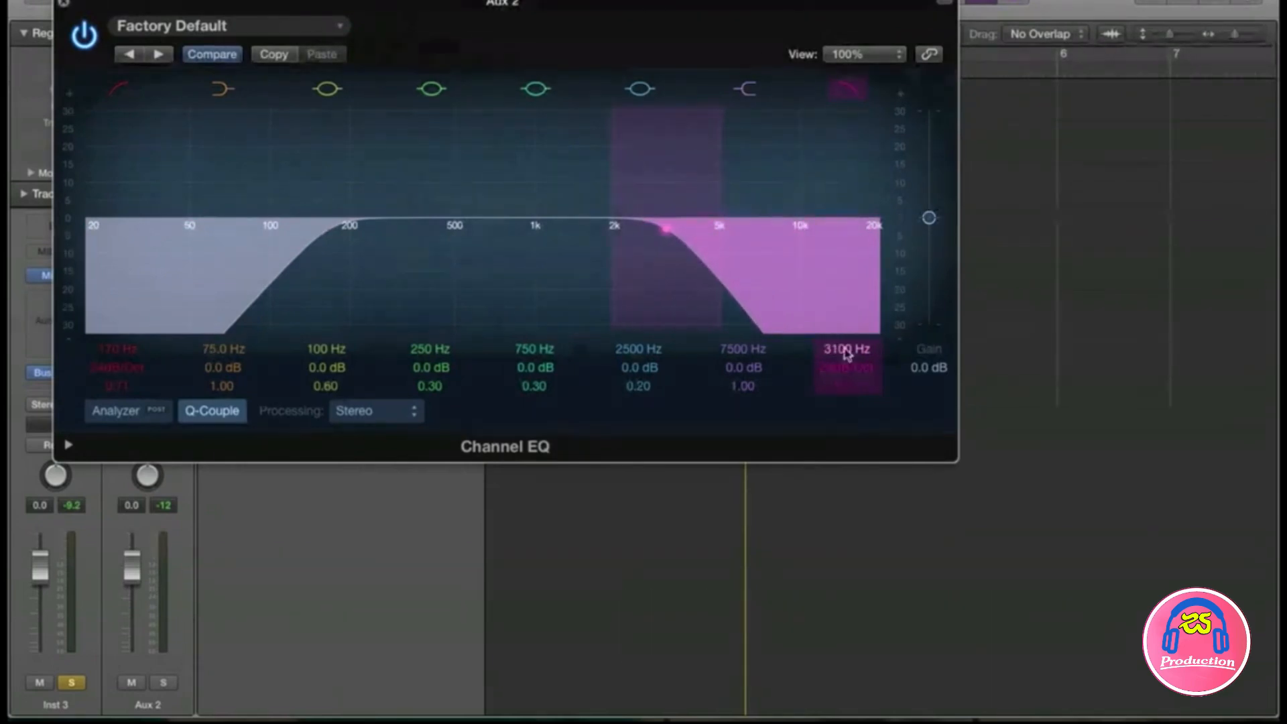
click(62, 5)
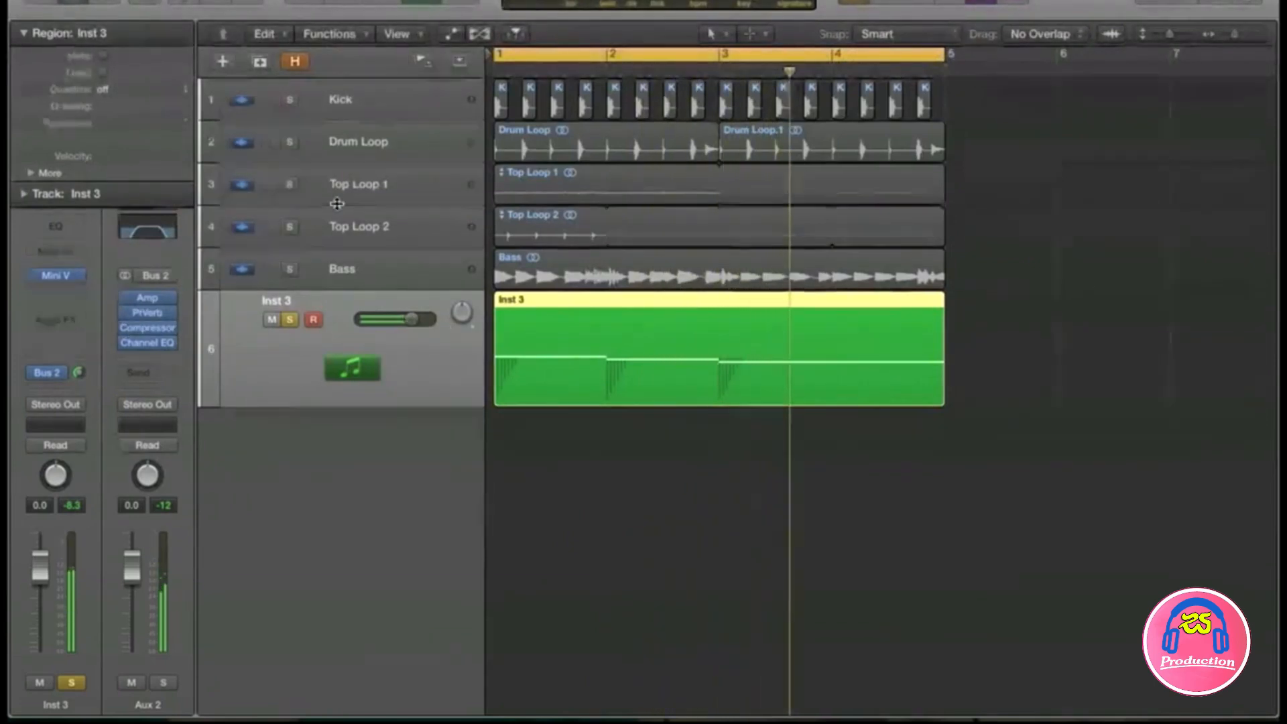
Step: Insert a stereo Space Designer on Inst 3 with the 1.5s_Large String Chamber preset
click(24, 33)
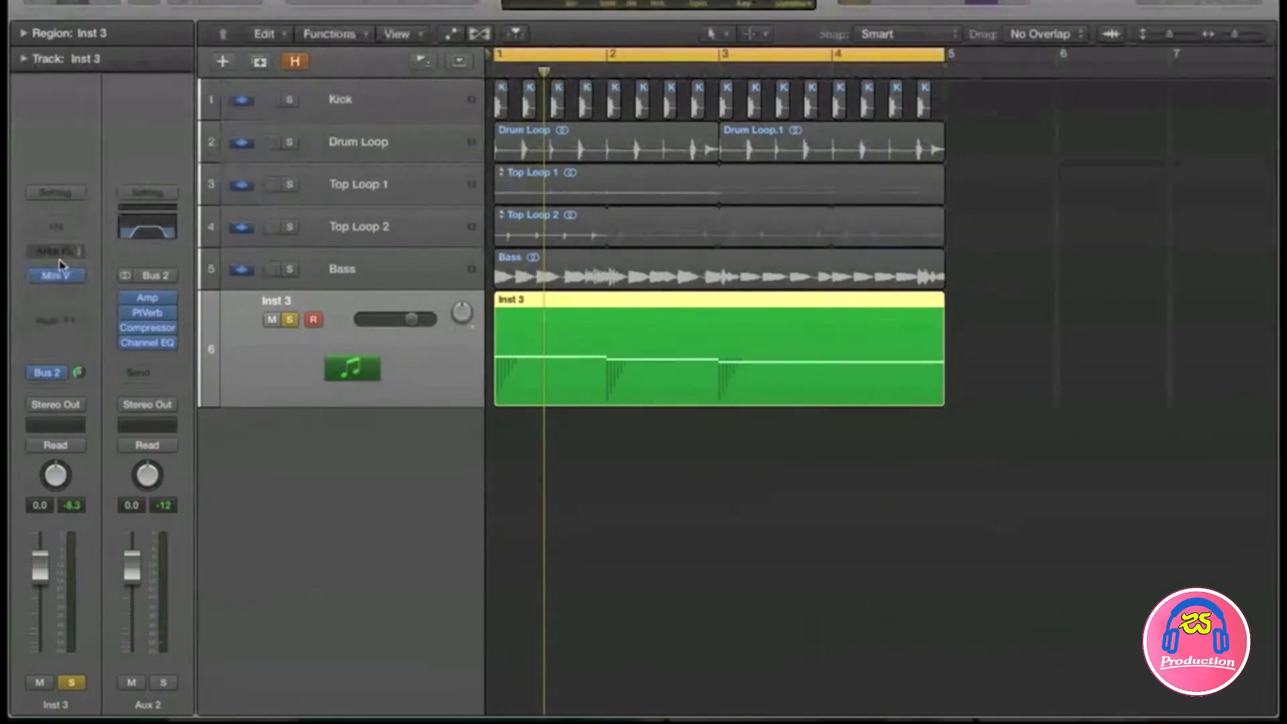
click(54, 302)
mouse_move(154, 467)
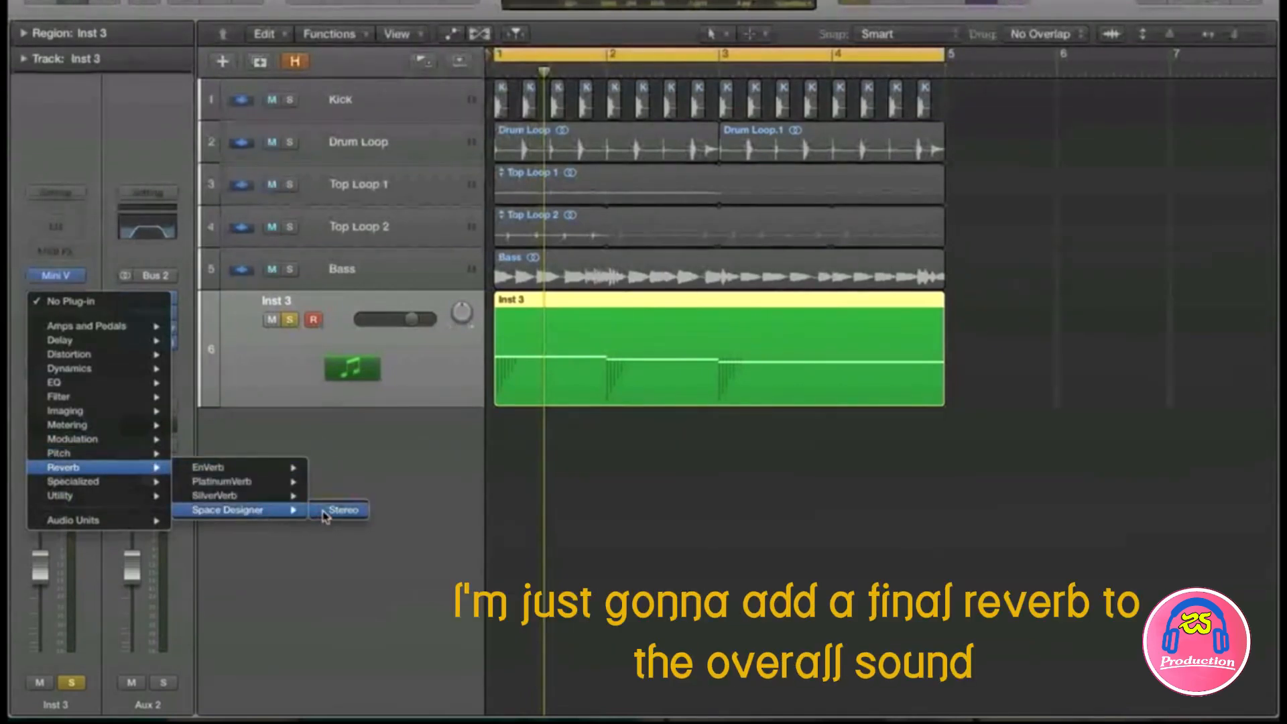
click(342, 511)
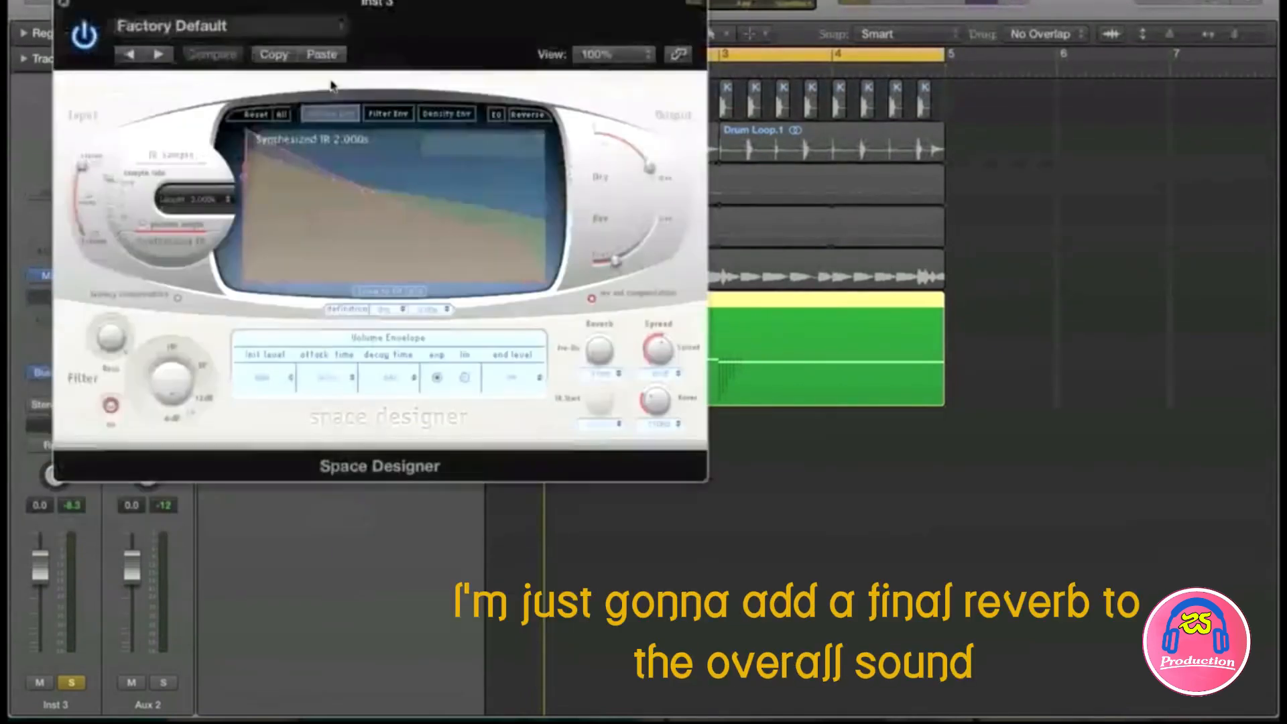
click(236, 30)
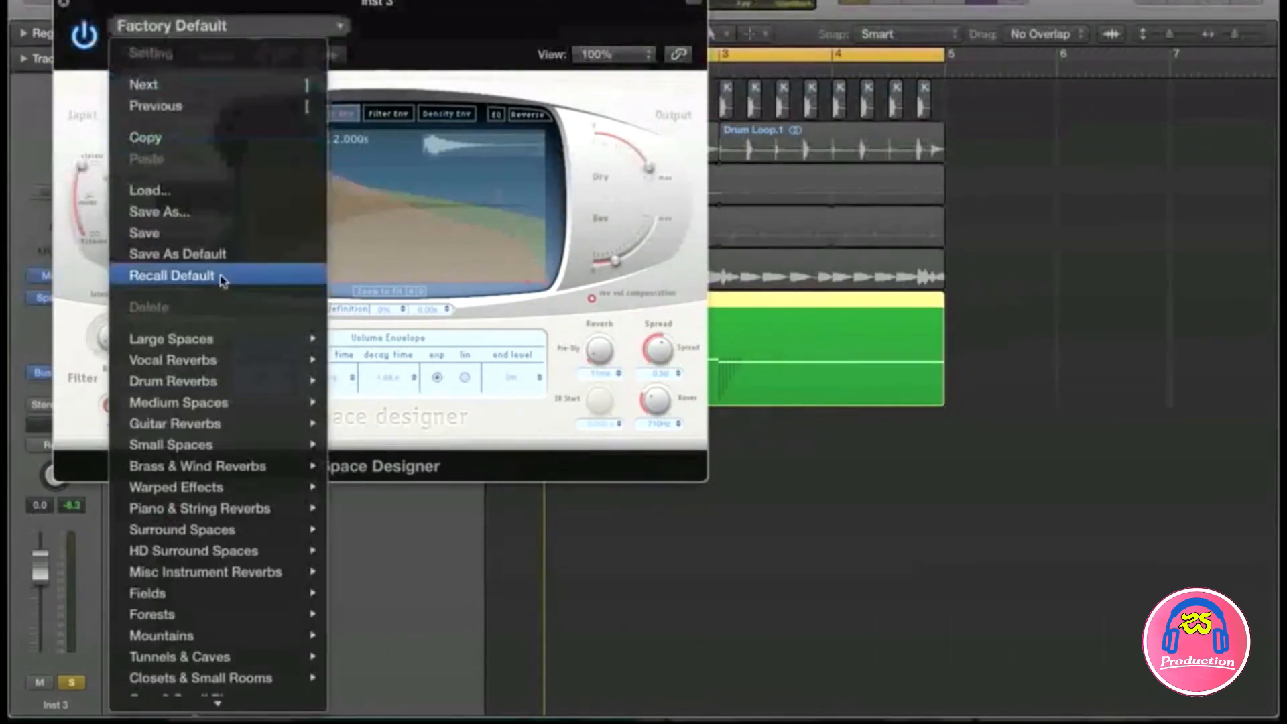
mouse_move(216, 428)
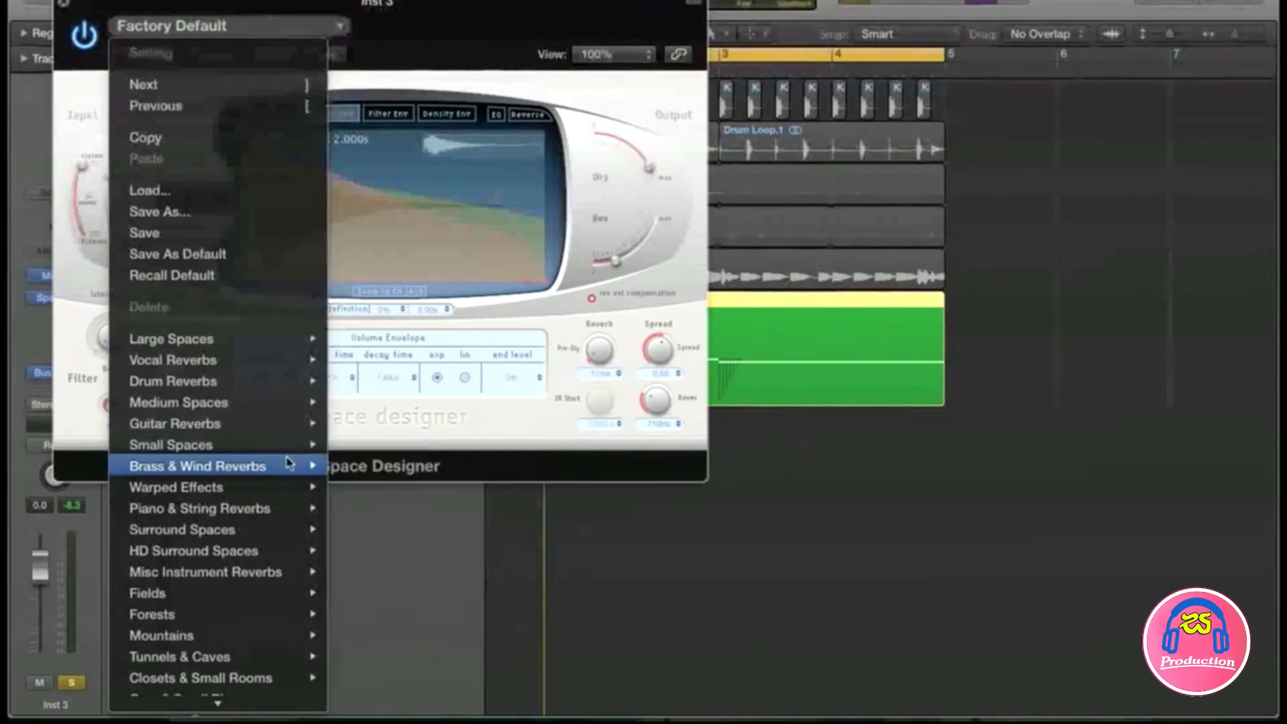
mouse_move(278, 472)
mouse_move(271, 510)
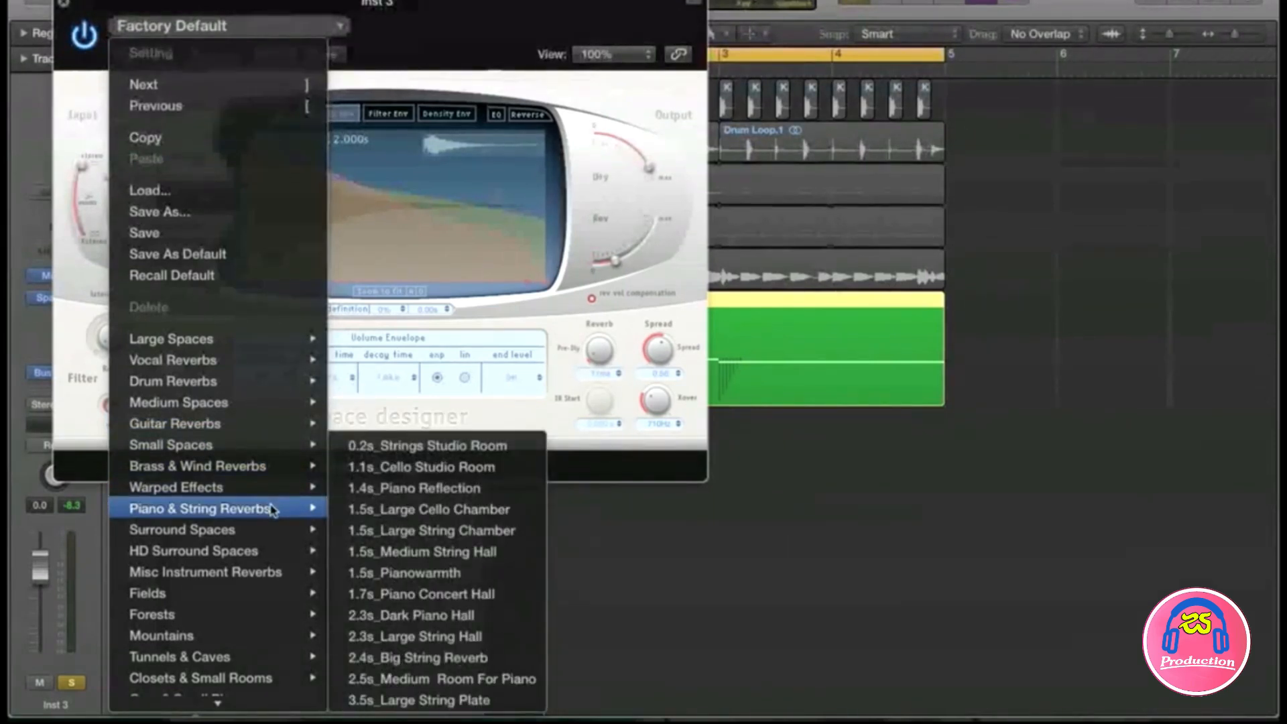
click(399, 531)
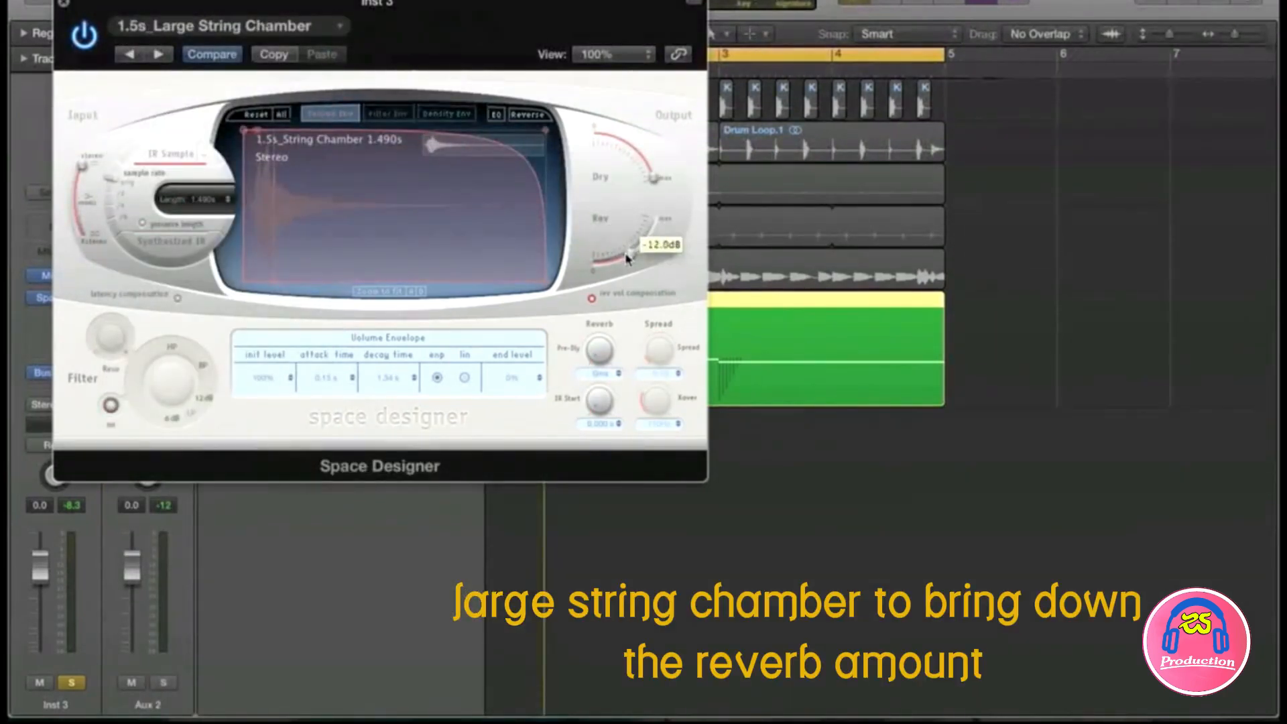
Step: Lower the Space Designer reverb level to about -20 dB and cut its lows at 120 Hz
drag(628, 258, 621, 263)
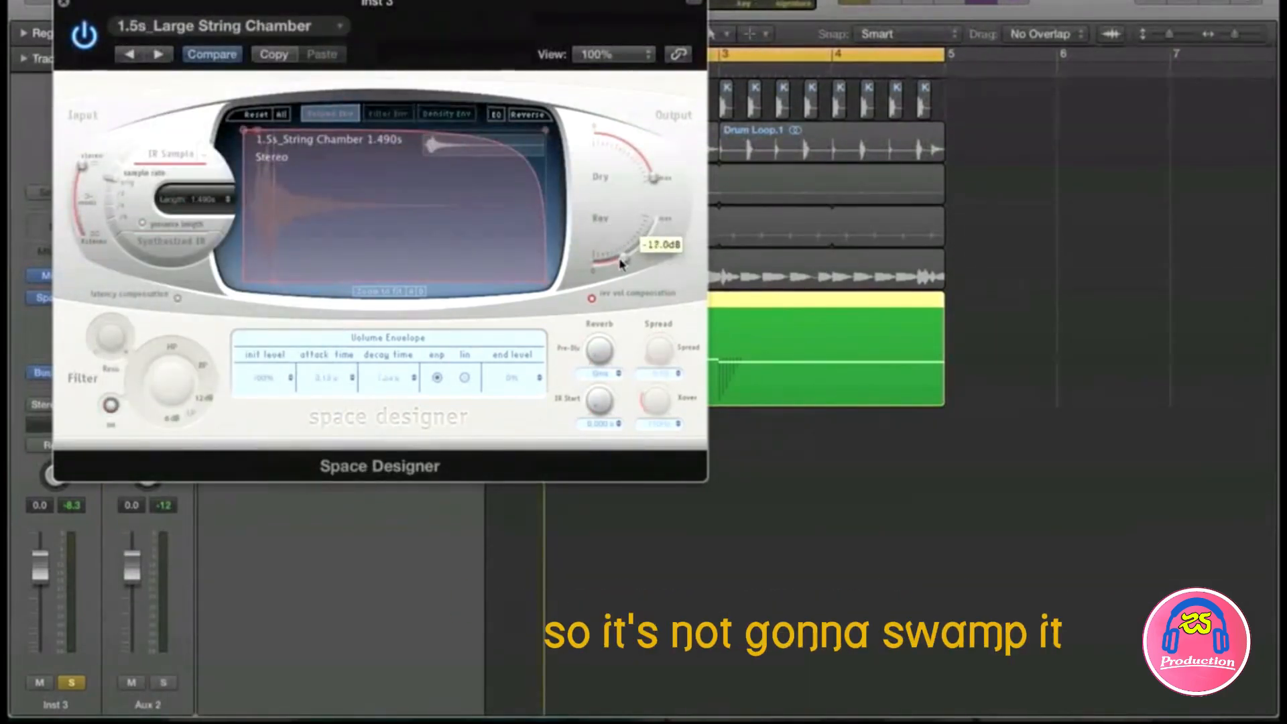
click(496, 115)
drag(290, 226, 275, 259)
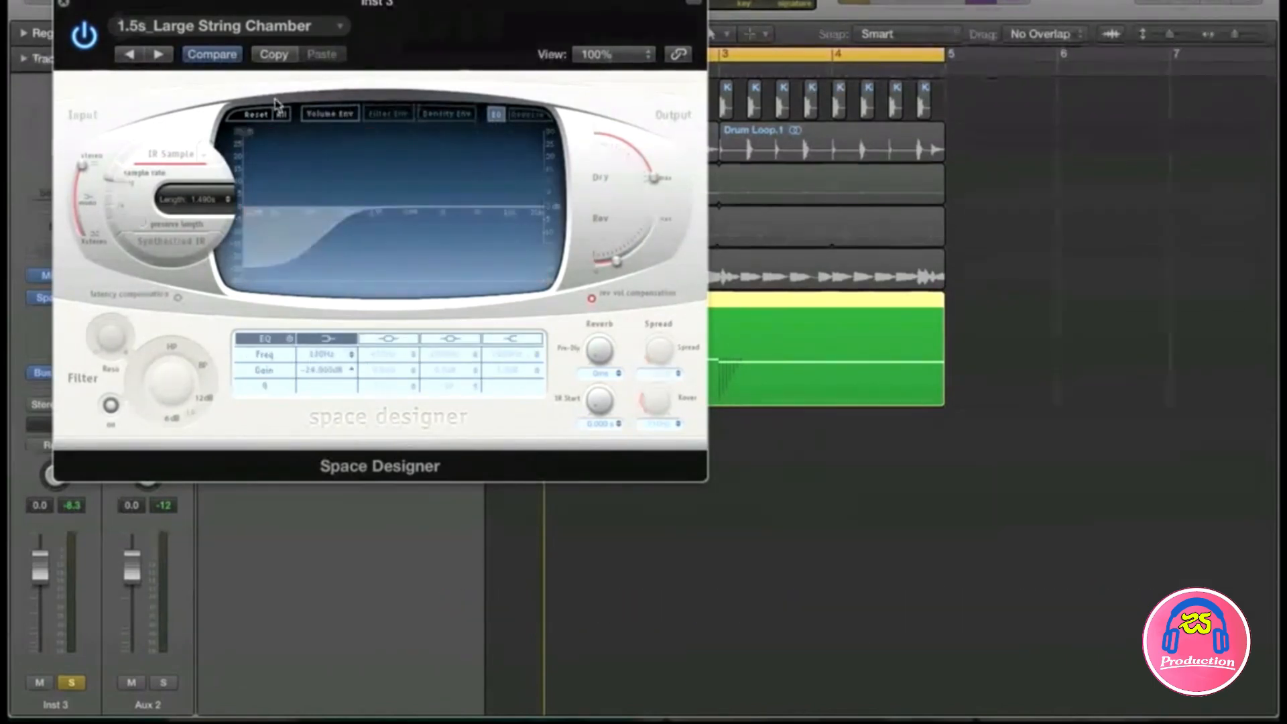
key(space)
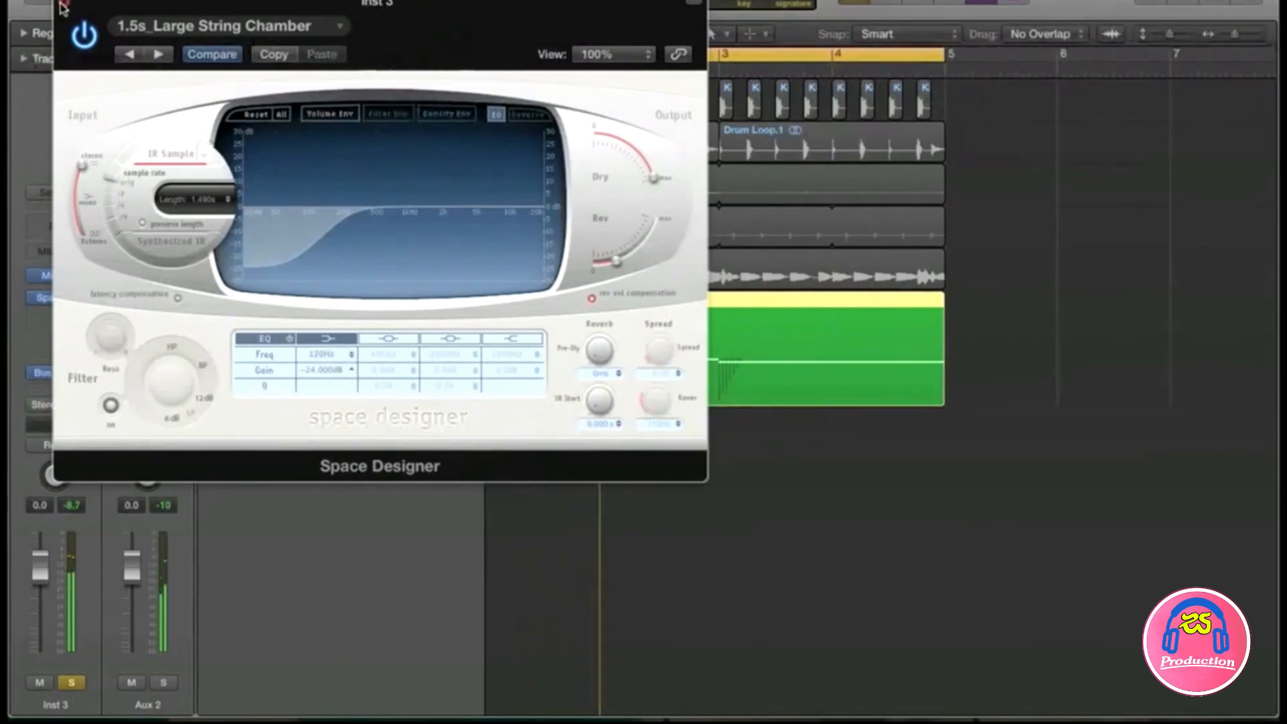
drag(619, 260, 624, 260)
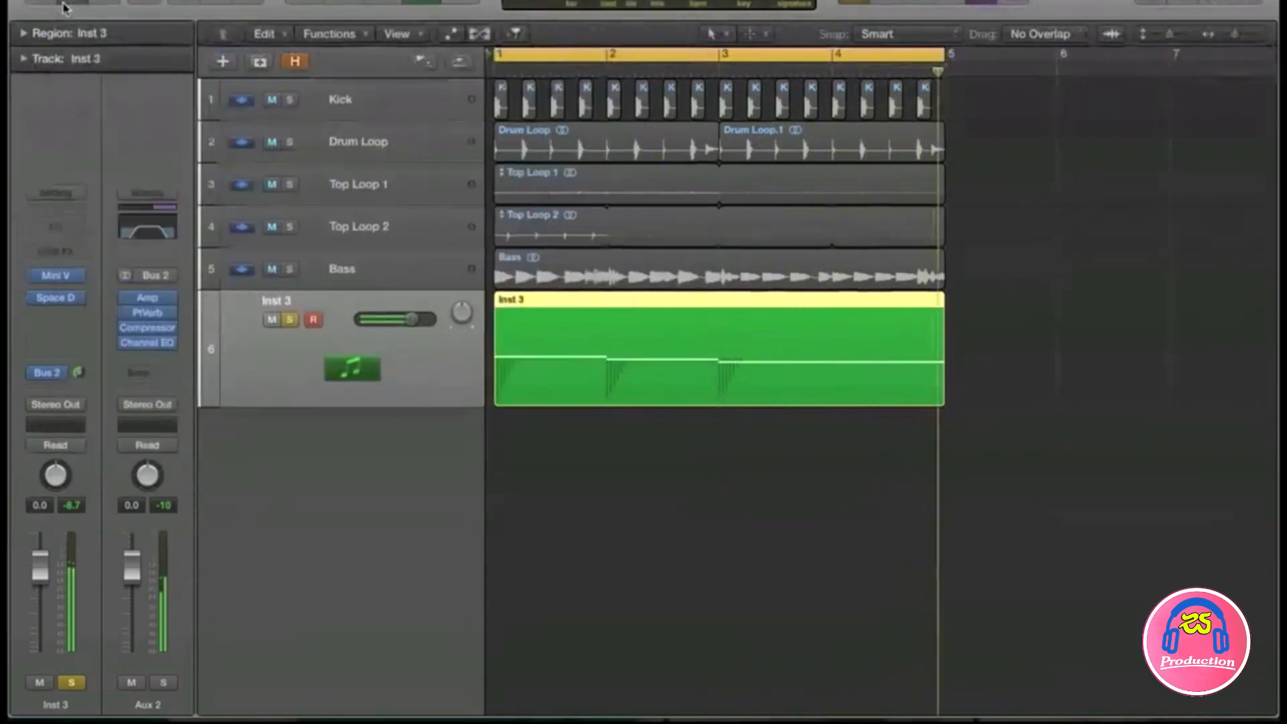
Step: Add a Channel EQ after Space Designer on Inst 3 cutting lows below about 79 Hz, then play the song
click(64, 4)
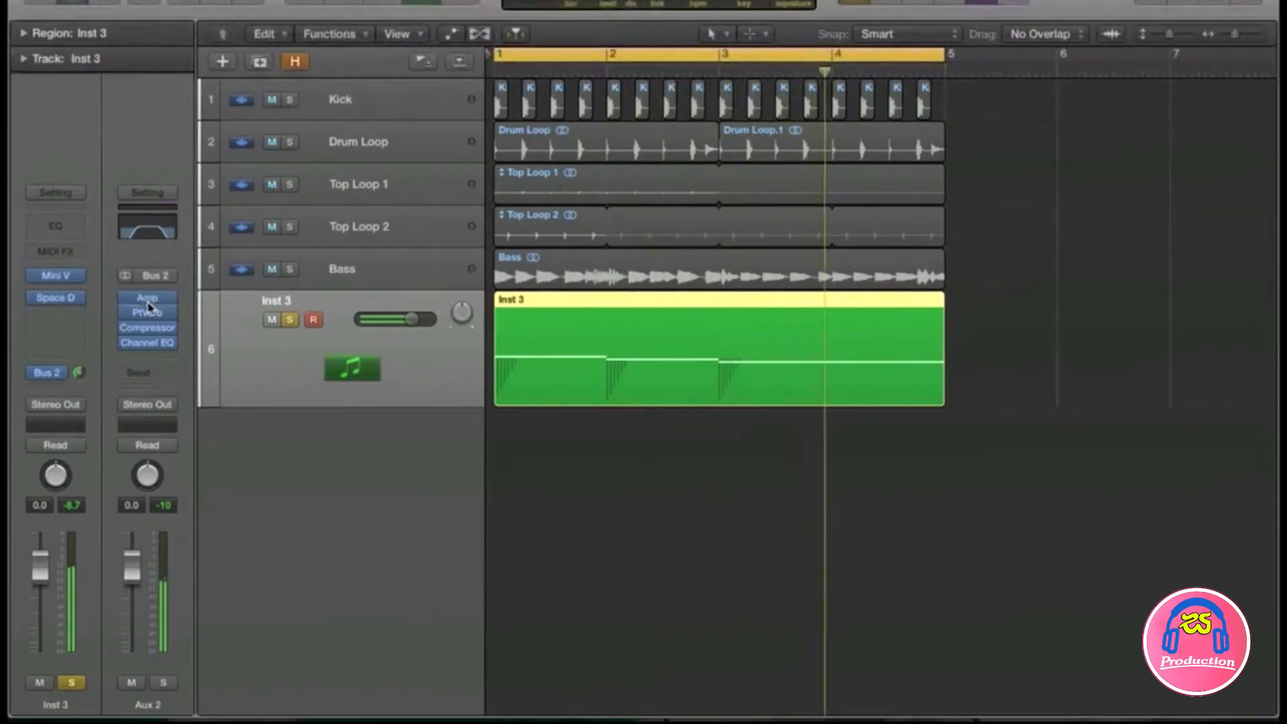
click(59, 231)
click(117, 90)
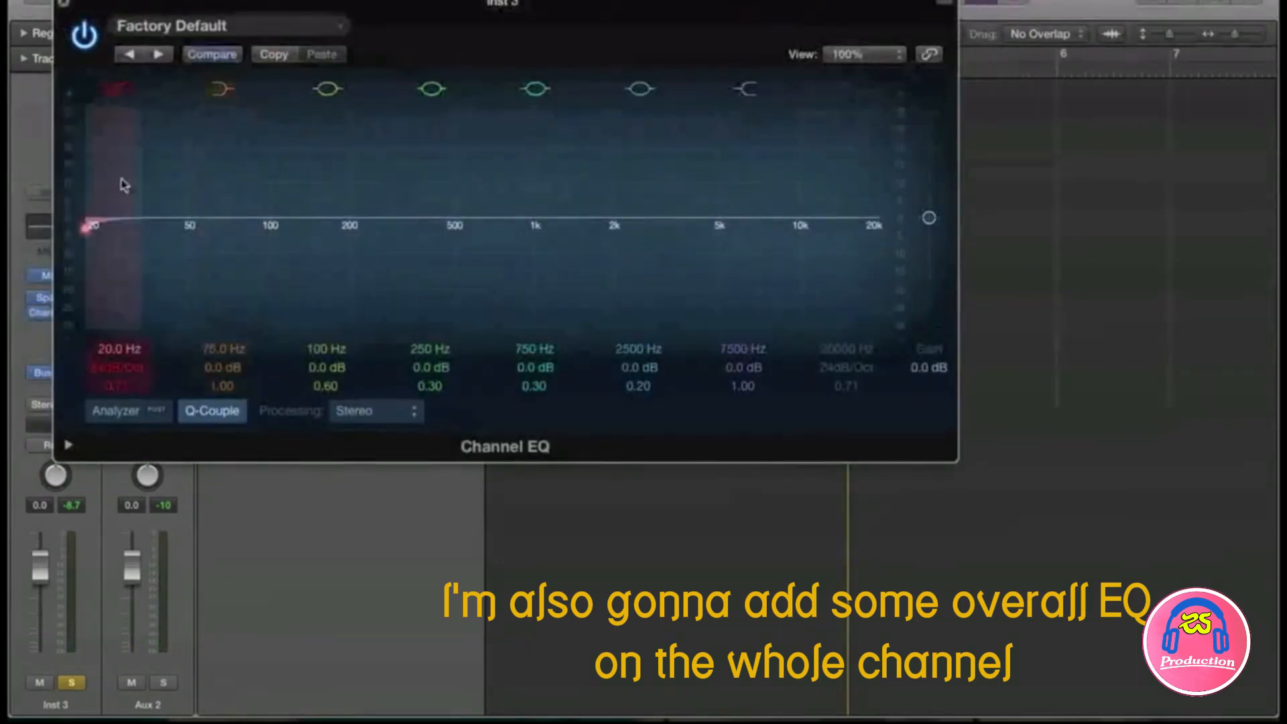
drag(85, 228, 207, 228)
drag(116, 351, 117, 345)
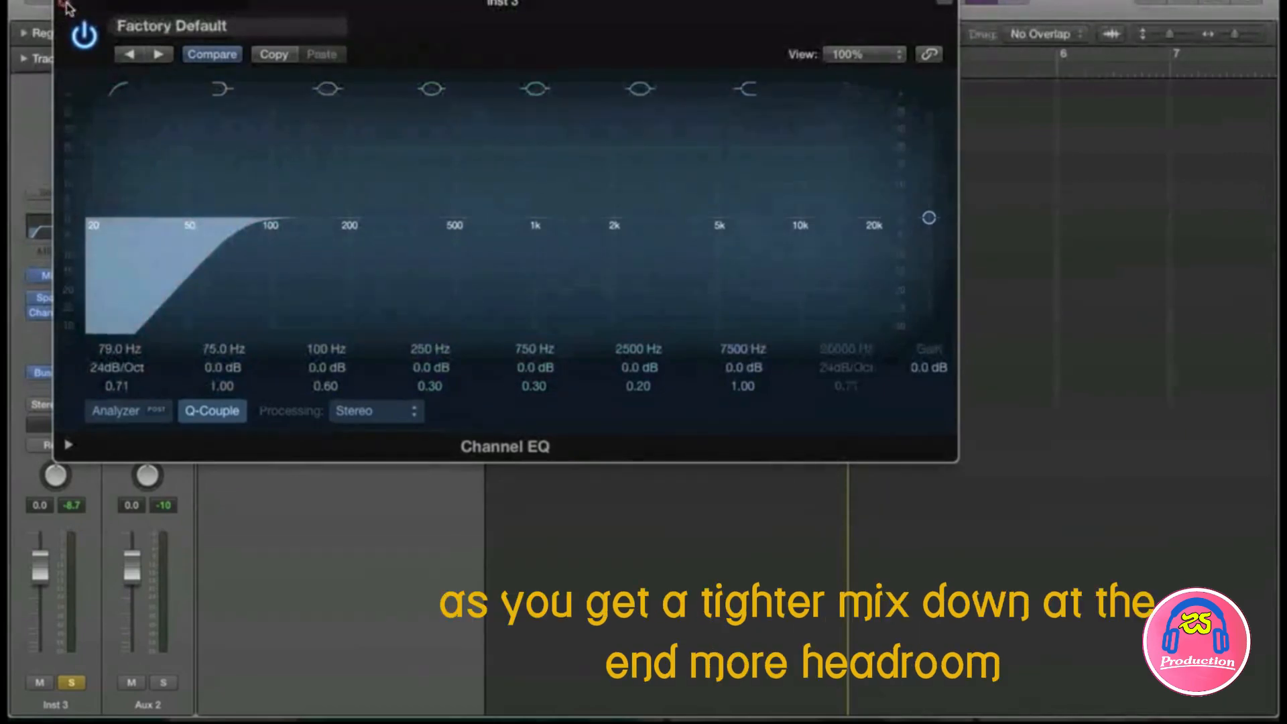
click(64, 6)
key(space)
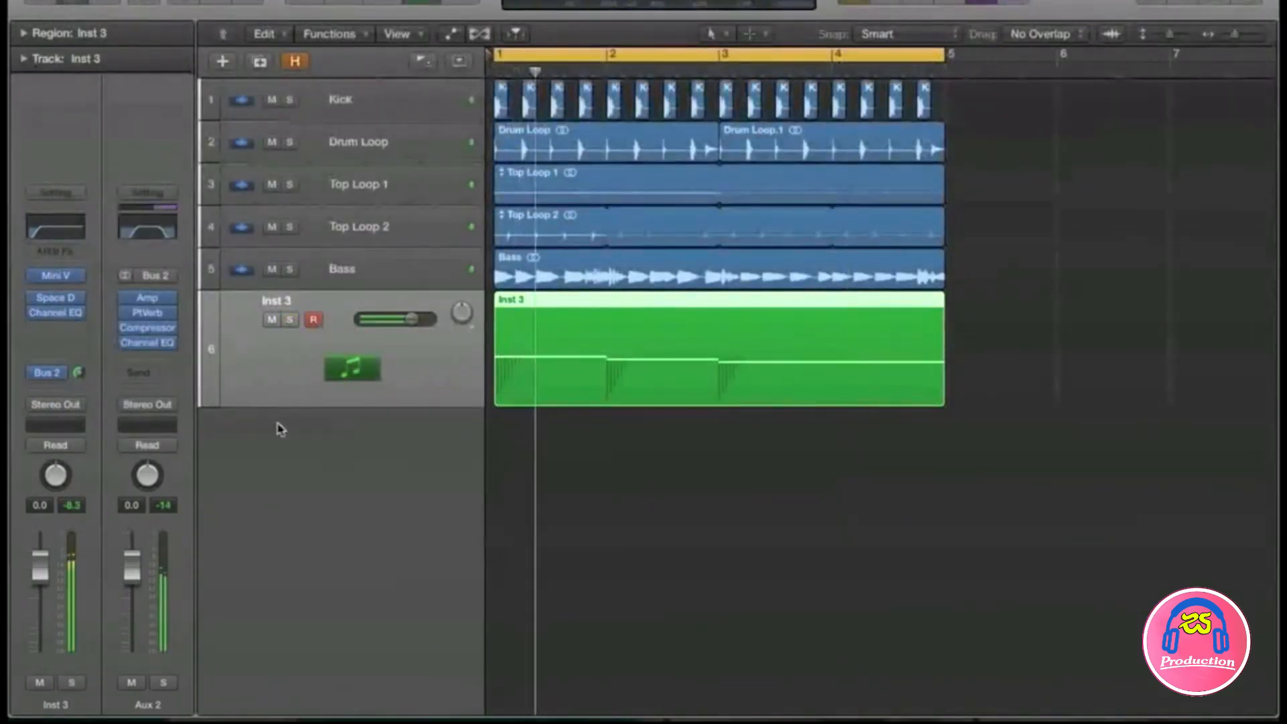